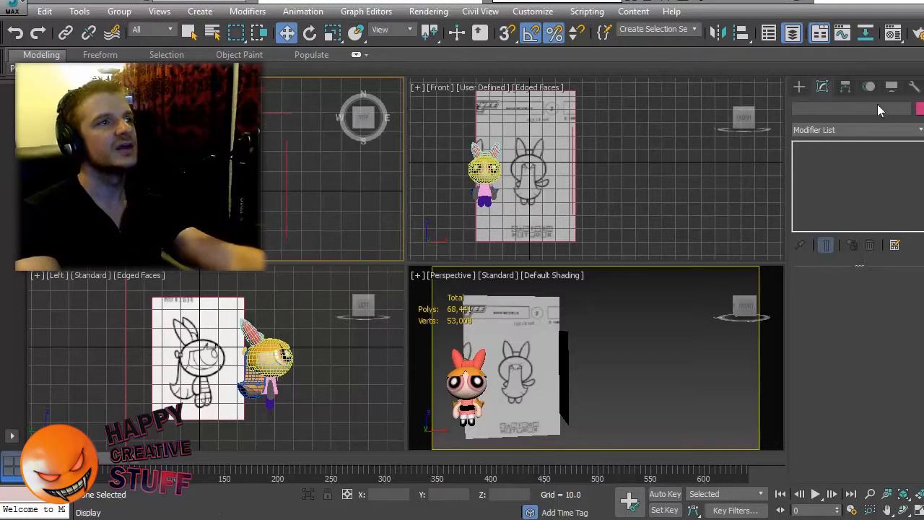
# Step: Create a sphere with a radius of about 13.8 at the grid centre in the top view for the character's head
pyautogui.click(629, 228)
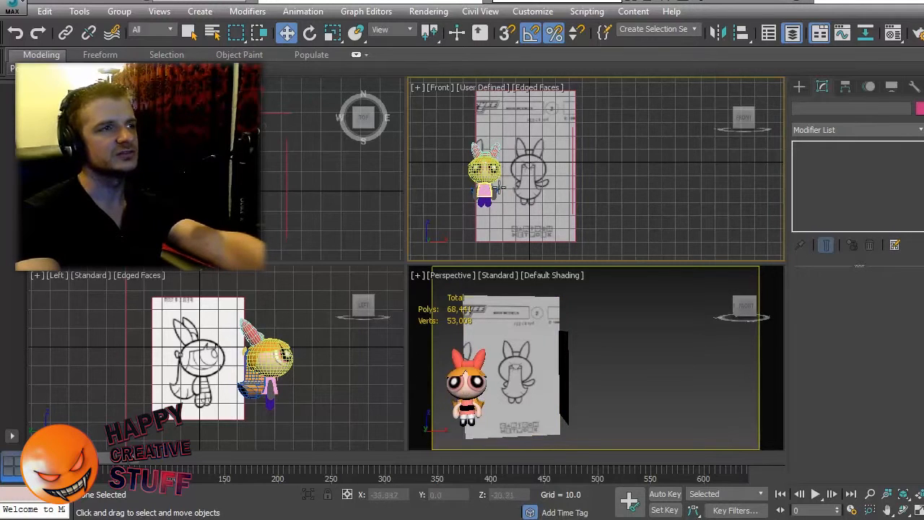
pyautogui.click(535, 167)
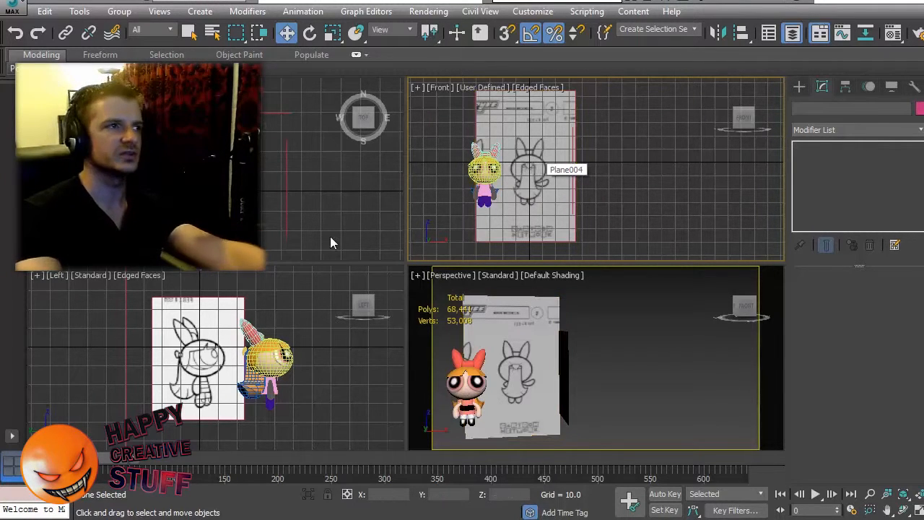
pyautogui.moveTo(222, 216); pyautogui.dragTo(201, 174, button='middle')
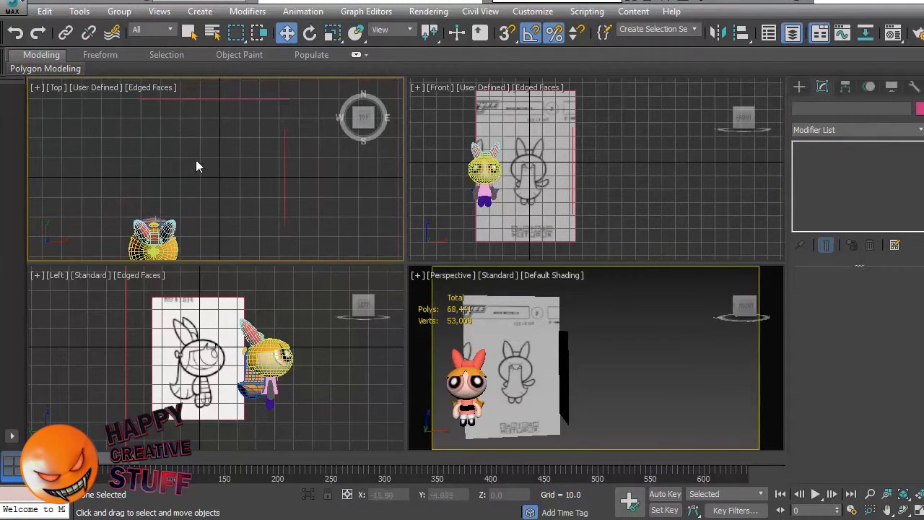
pyautogui.click(581, 217)
pyautogui.scroll(5, 490, 175)
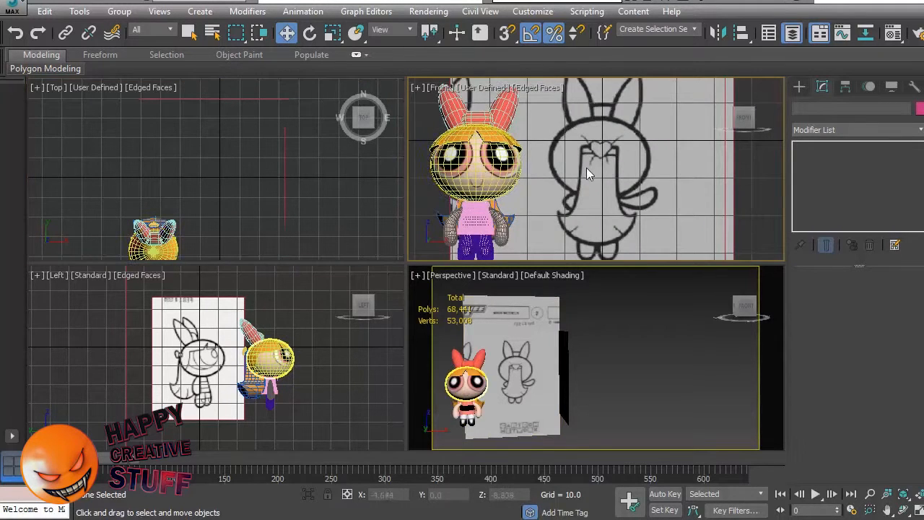
pyautogui.click(582, 231)
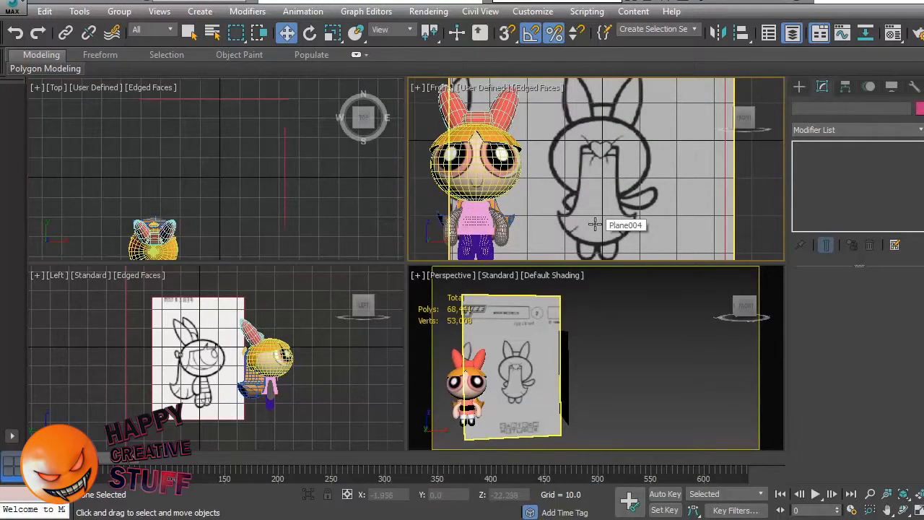
pyautogui.click(802, 88)
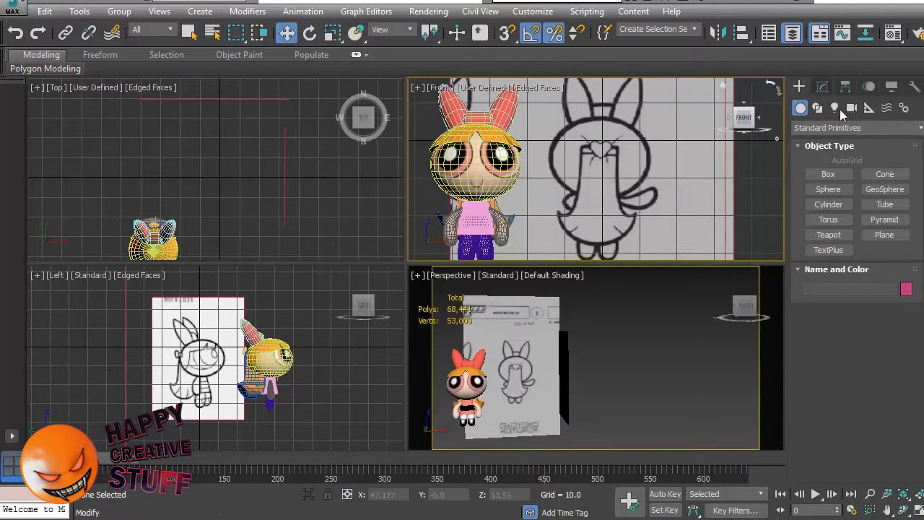
pyautogui.click(842, 189)
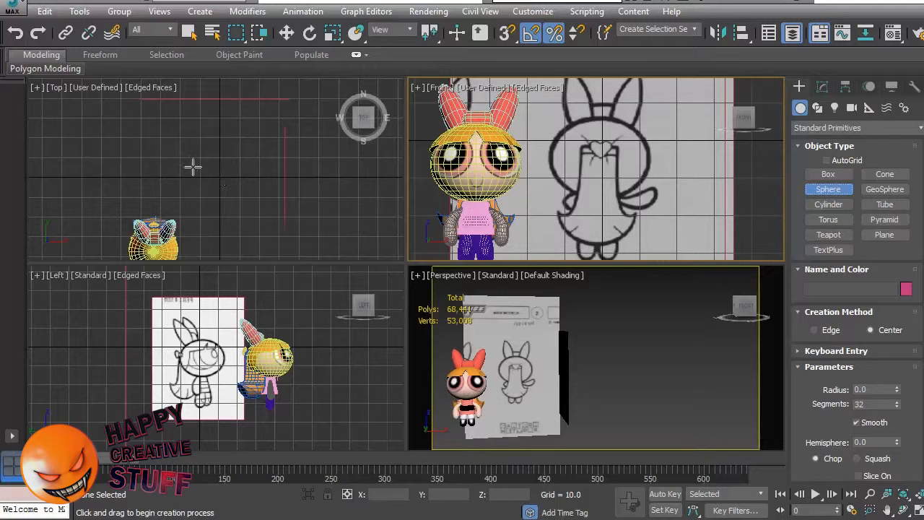
pyautogui.moveTo(218, 177); pyautogui.dragTo(240, 191)
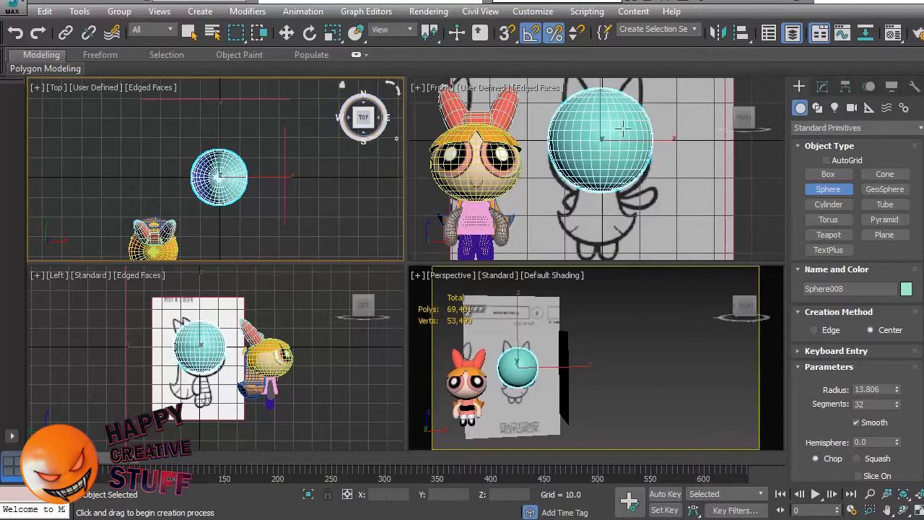
pyautogui.click(827, 193)
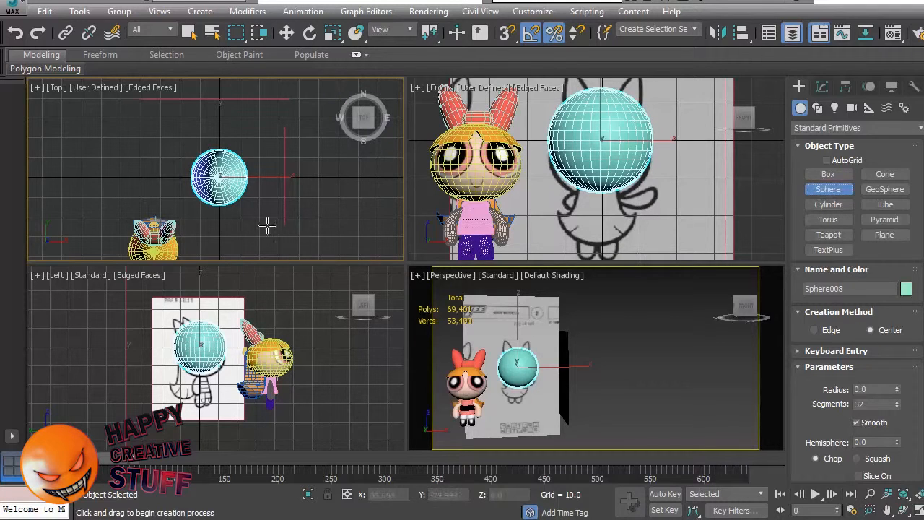
pyautogui.press('w')
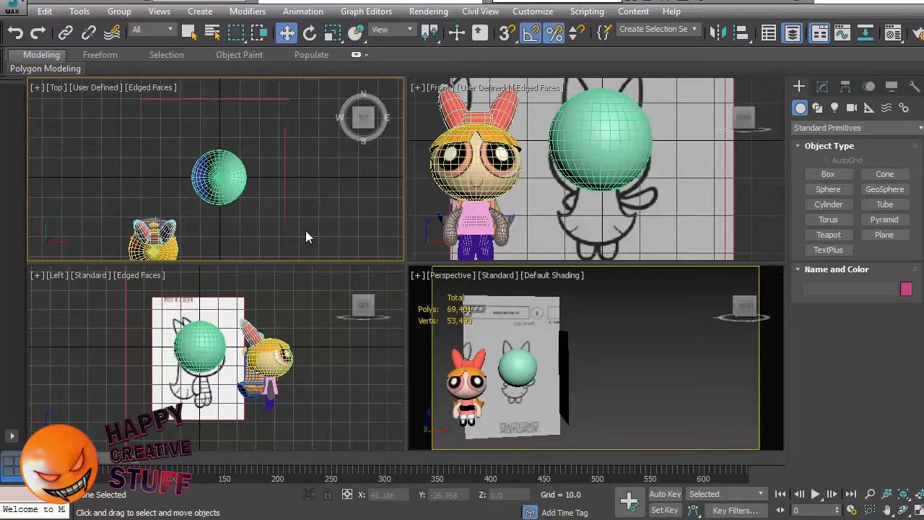
# Step: Set the reference material's opacity to 100, check its white diffuse colour, and assign the material to the new sphere
pyautogui.press('m')
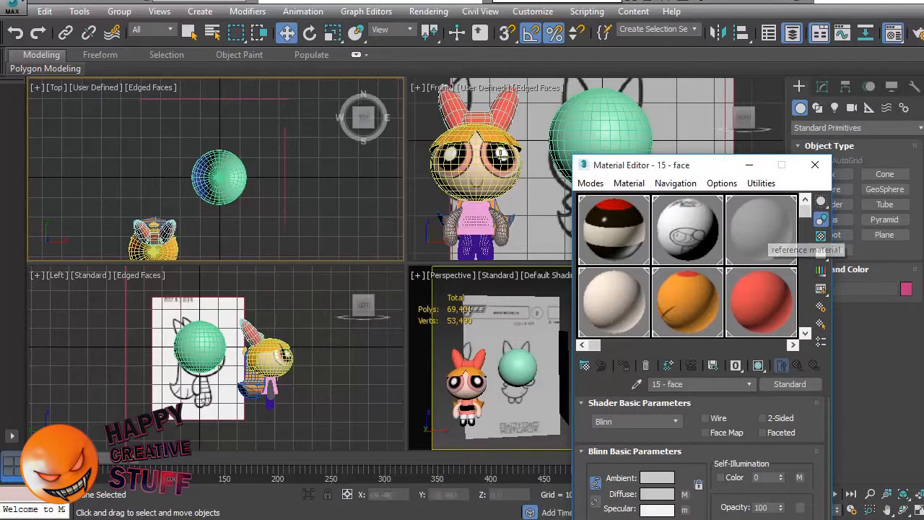
pyautogui.click(758, 225)
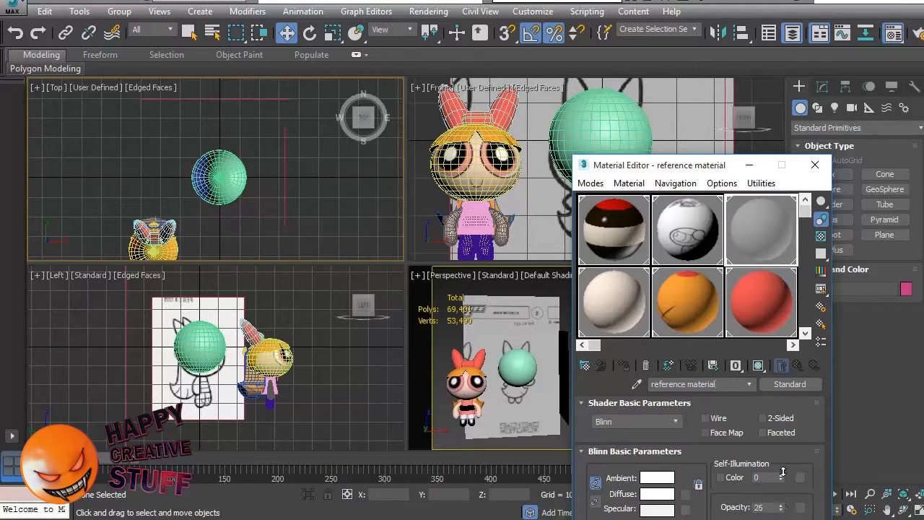
pyautogui.moveTo(783, 472); pyautogui.dragTo(789, 256)
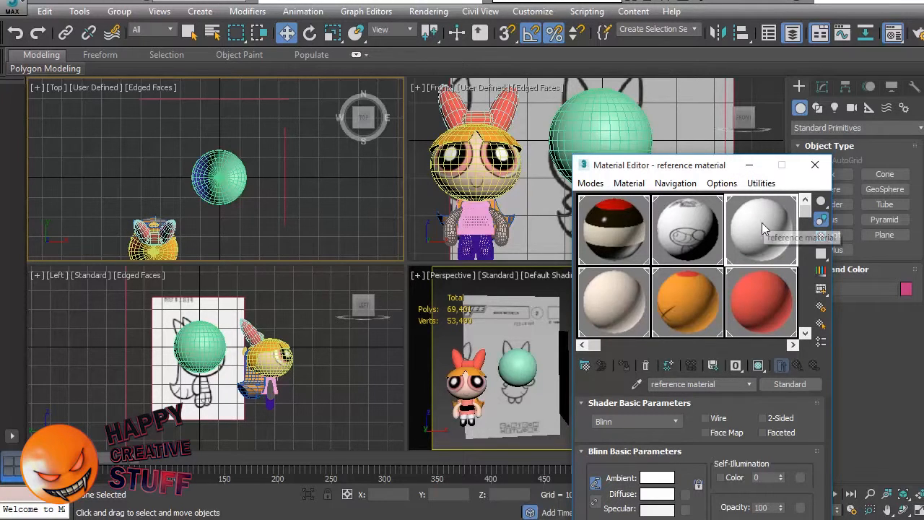
pyautogui.click(658, 495)
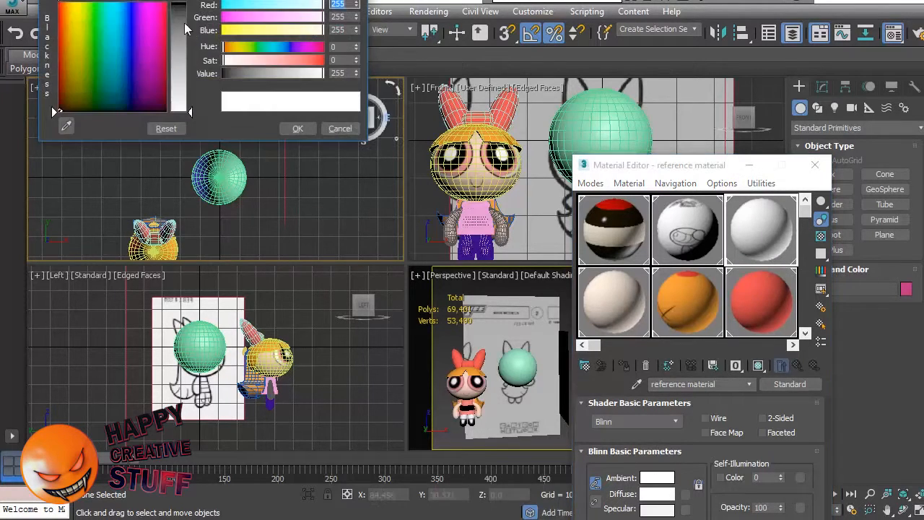
pyautogui.click(306, 134)
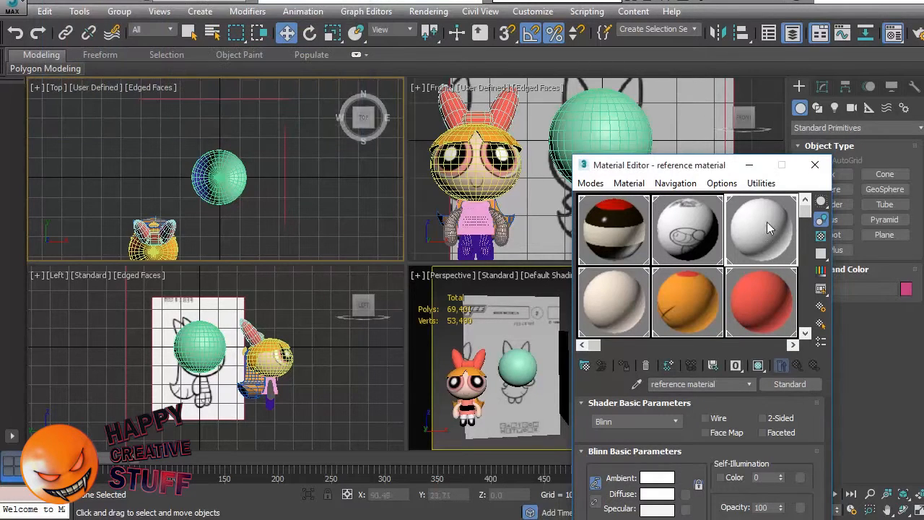
pyautogui.moveTo(219, 177); pyautogui.dragTo(219, 177)
pyautogui.moveTo(708, 165); pyautogui.dragTo(894, 137)
pyautogui.click(621, 154)
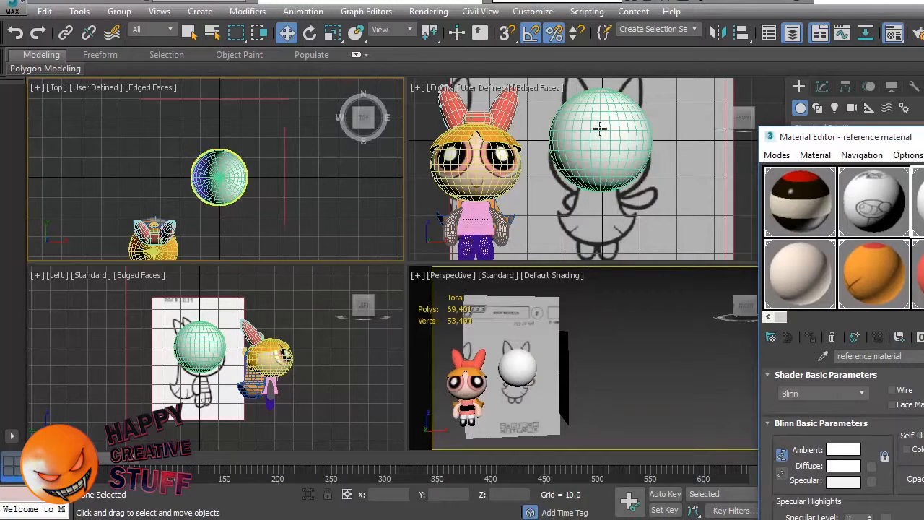
# Step: Toggle the front view between wireframe and shaded display to compare the two modes
pyautogui.click(731, 195)
pyautogui.press('F3')
pyautogui.press('F3')
pyautogui.press('F3')
pyautogui.press('F3')
pyautogui.press('F3')
pyautogui.click(644, 172)
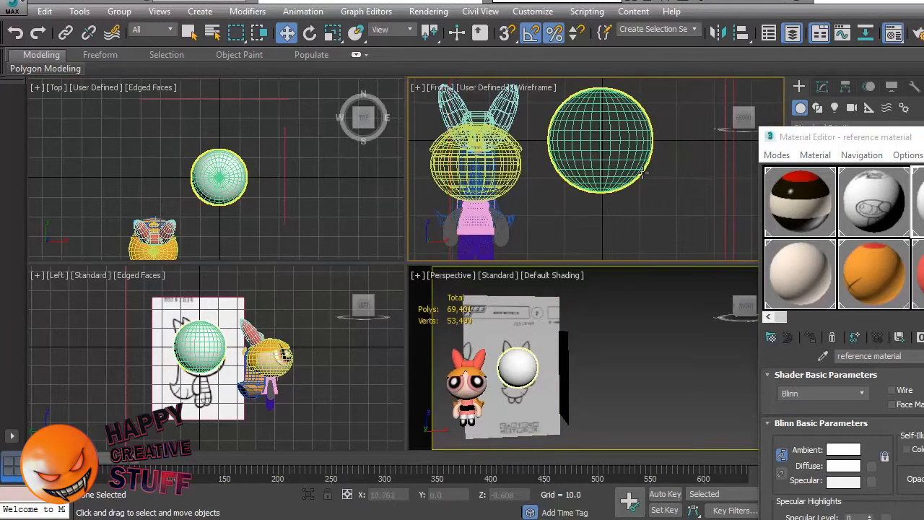
pyautogui.press('F3')
# Step: Turn Edged Faces off and back on in the front view
pyautogui.hotkey('alt', 'x')
pyautogui.rightClick(536, 91)
pyautogui.press('Escape')
pyautogui.click(543, 87)
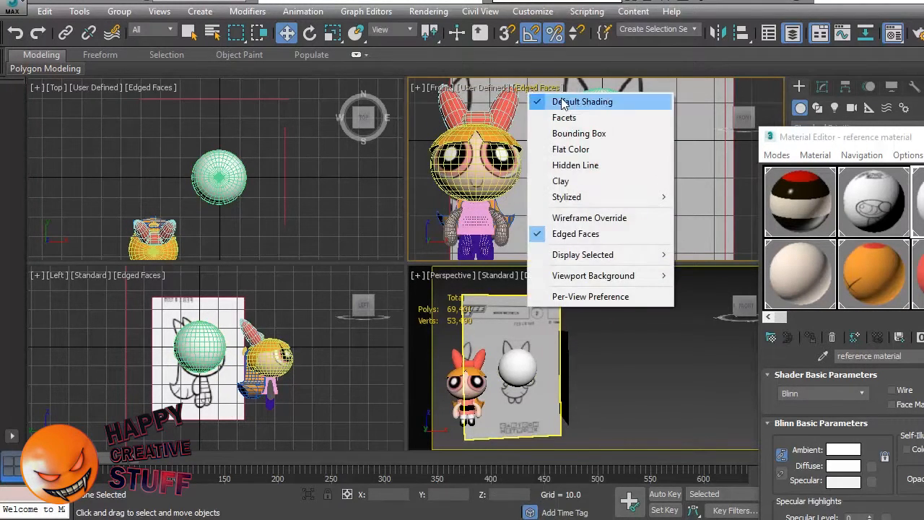
pyautogui.click(575, 234)
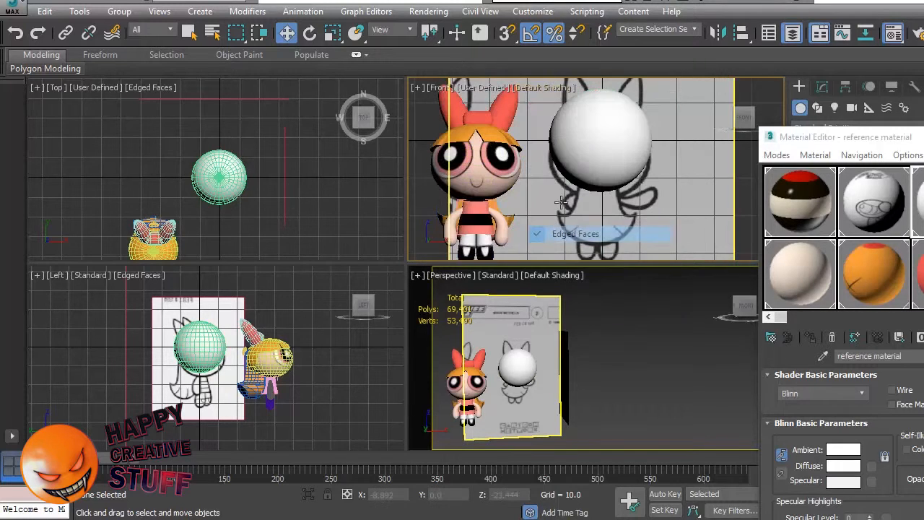
pyautogui.click(536, 87)
pyautogui.click(578, 234)
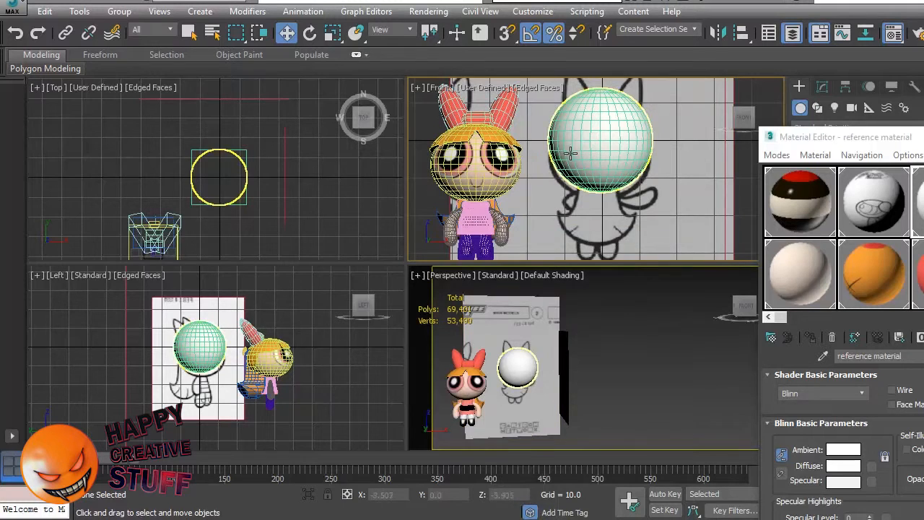
# Step: Make the head sphere semi-transparent so the reference drawings show through it, and close the Material Editor
pyautogui.click(618, 146)
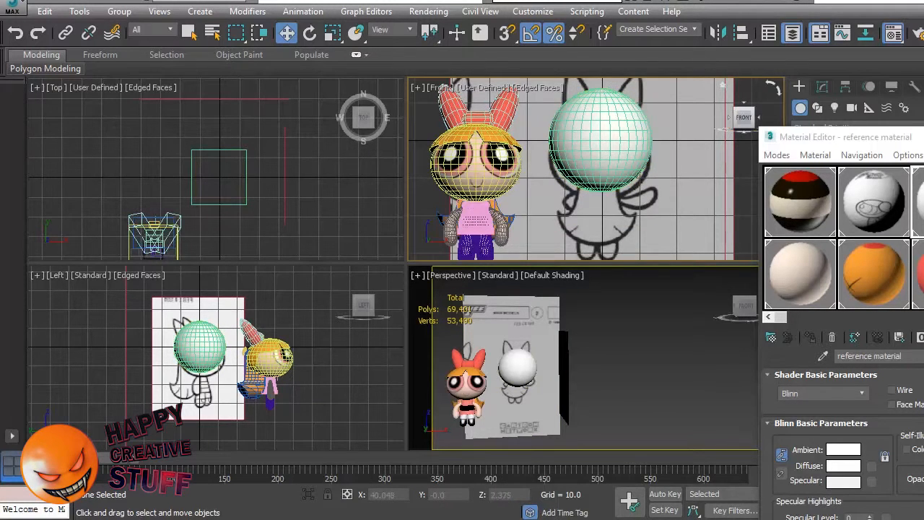
pyautogui.click(575, 137)
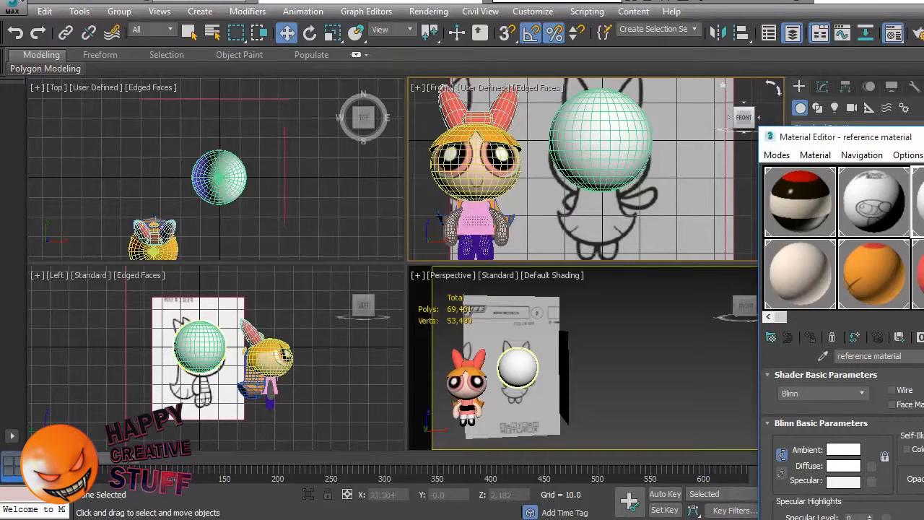
pyautogui.hotkey('alt', 'x')
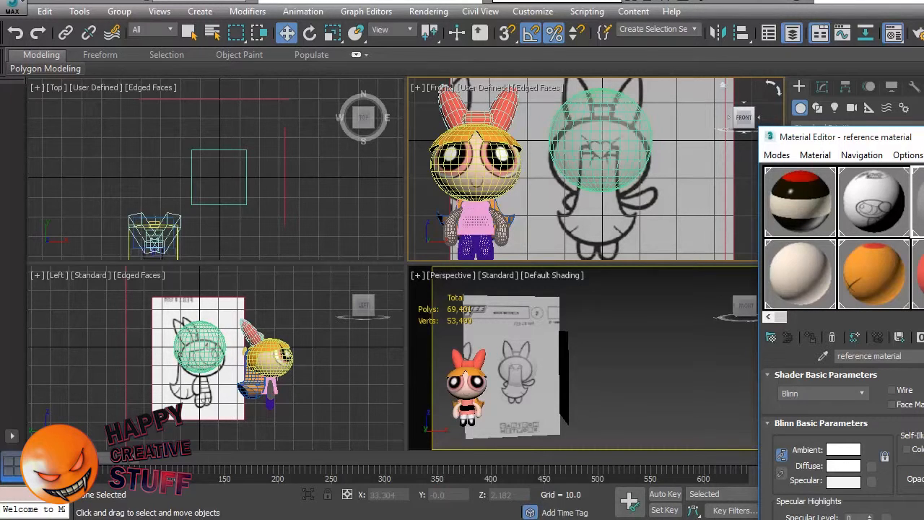
pyautogui.press('m')
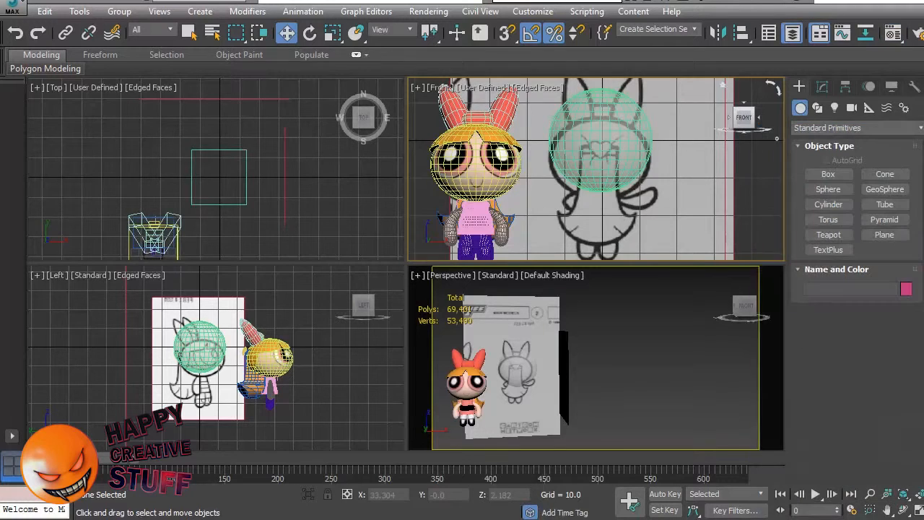
# Step: Turn Edged Faces on and off again in the perspective view
pyautogui.scroll(10, 495, 387)
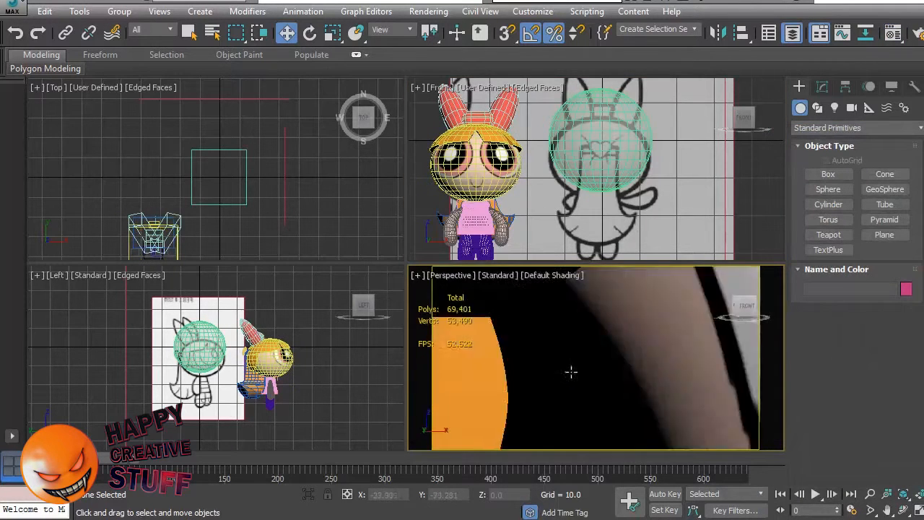
pyautogui.scroll(-10, 614, 376)
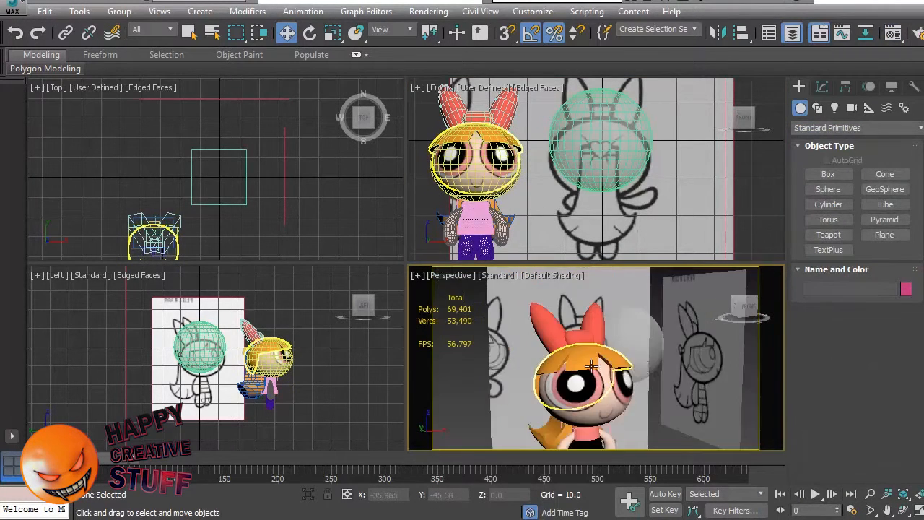
pyautogui.click(619, 352)
pyautogui.moveTo(619, 352)
pyautogui.keyDown('alt'); pyautogui.mouseDown(button='middle')
pyautogui.moveTo(623, 429)
pyautogui.moveTo(611, 339)
pyautogui.mouseUp(button='middle'); pyautogui.keyUp('alt')
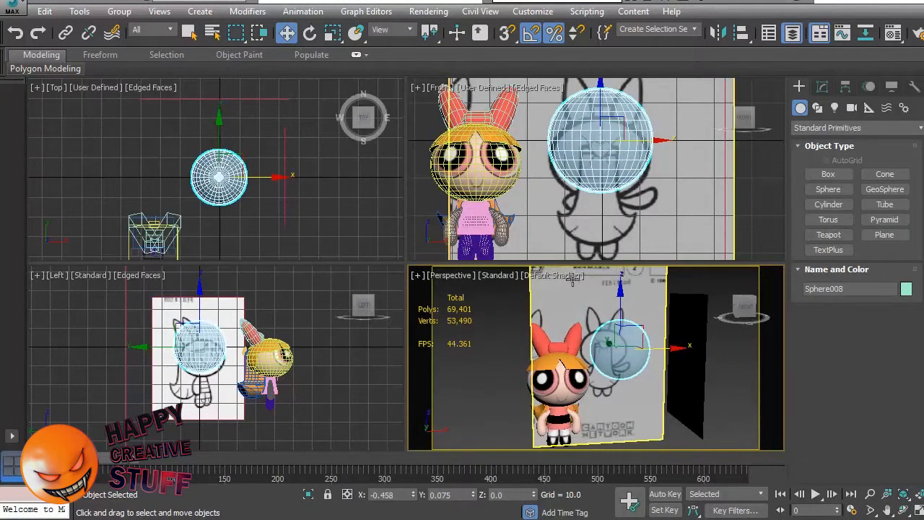
pyautogui.rightClick(570, 276)
pyautogui.click(544, 276)
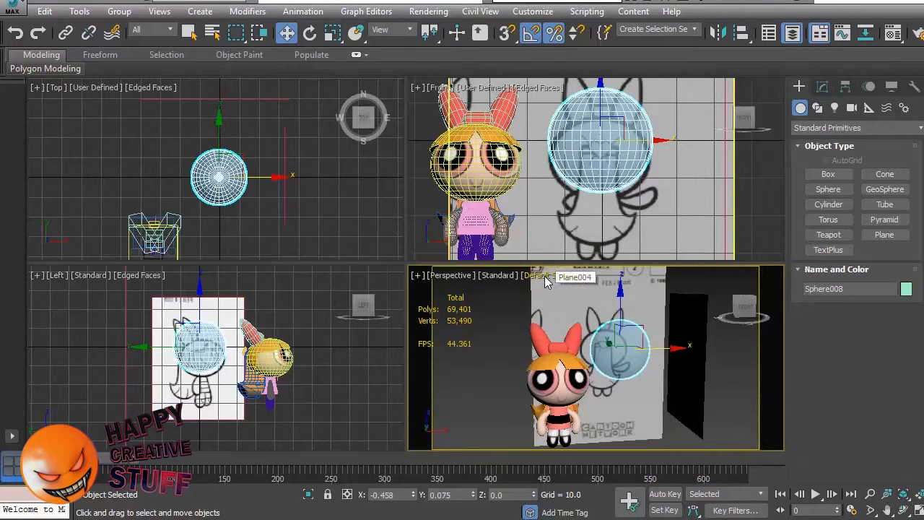
pyautogui.click(544, 276)
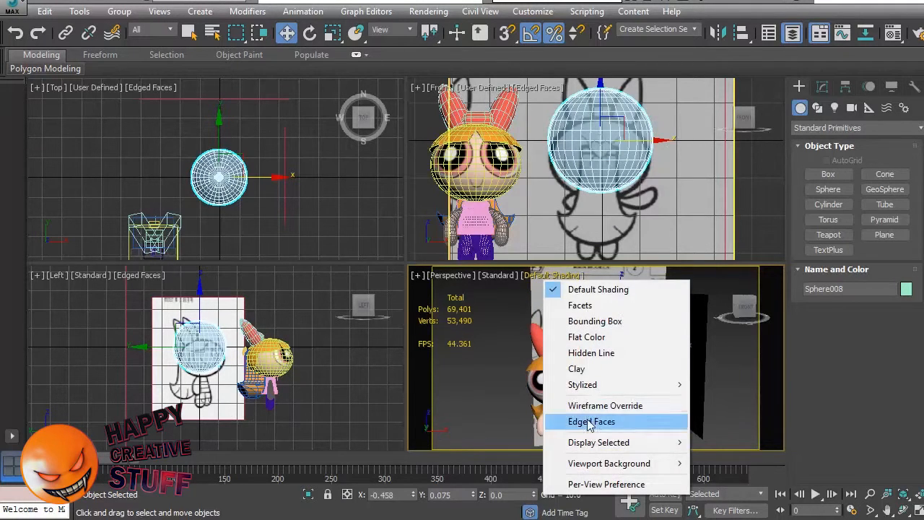
pyautogui.click(594, 421)
pyautogui.click(568, 280)
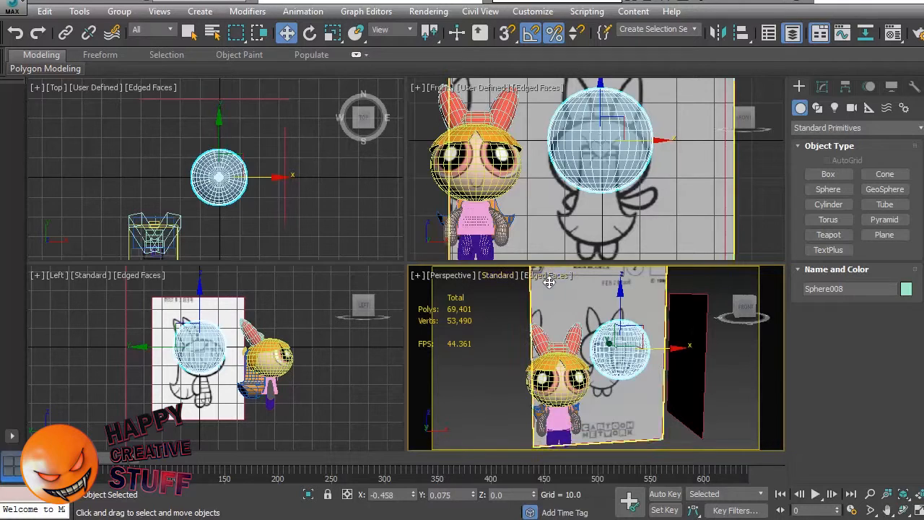
pyautogui.click(547, 282)
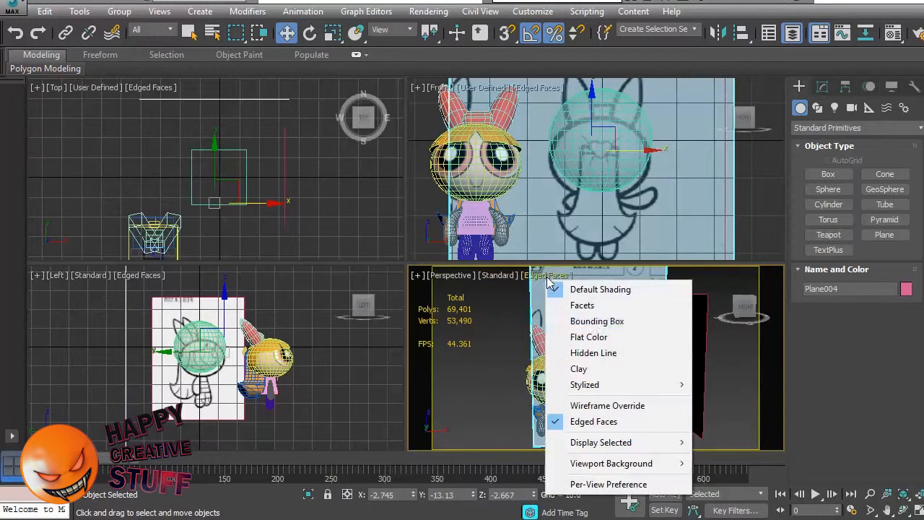
pyautogui.click(586, 424)
pyautogui.click(754, 217)
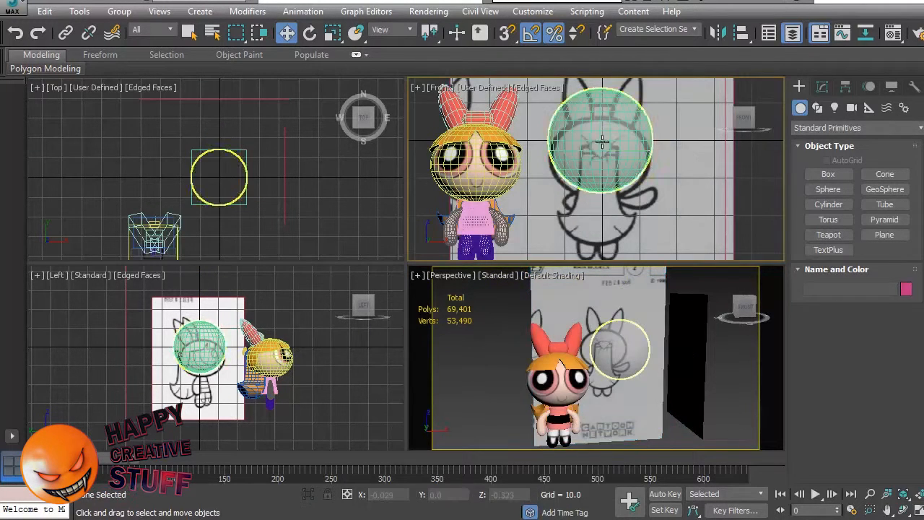
# Step: Move the head sphere down and slightly left in the front view, to about X -0.73, Z -2.2, to fit the drawn head
pyautogui.click(636, 161)
pyautogui.scroll(2, 635, 156)
pyautogui.moveTo(645, 161); pyautogui.dragTo(671, 196, button='middle')
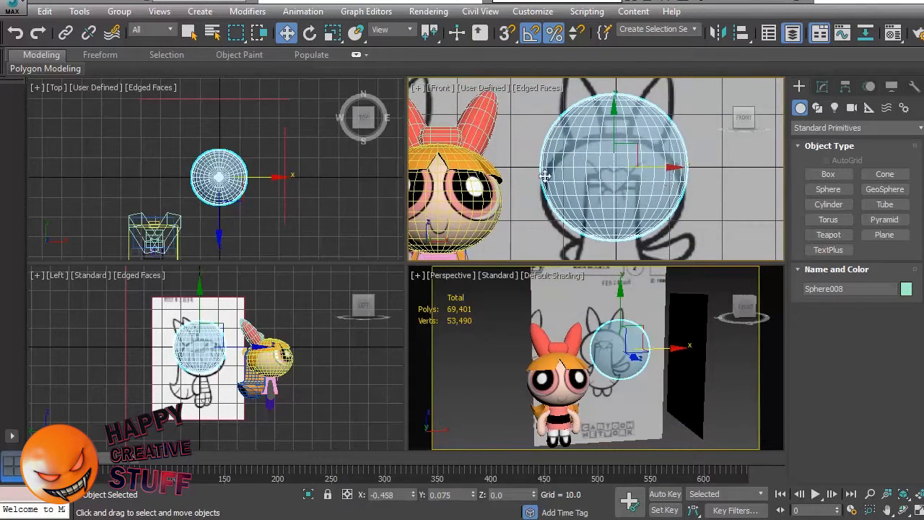
pyautogui.moveTo(591, 199); pyautogui.dragTo(589, 174, button='middle')
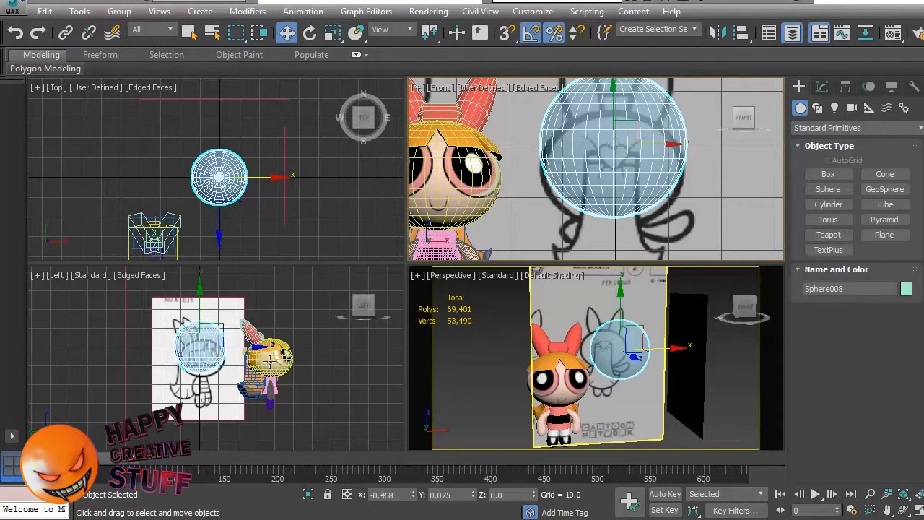
pyautogui.click(305, 406)
pyautogui.scroll(5, 173, 369)
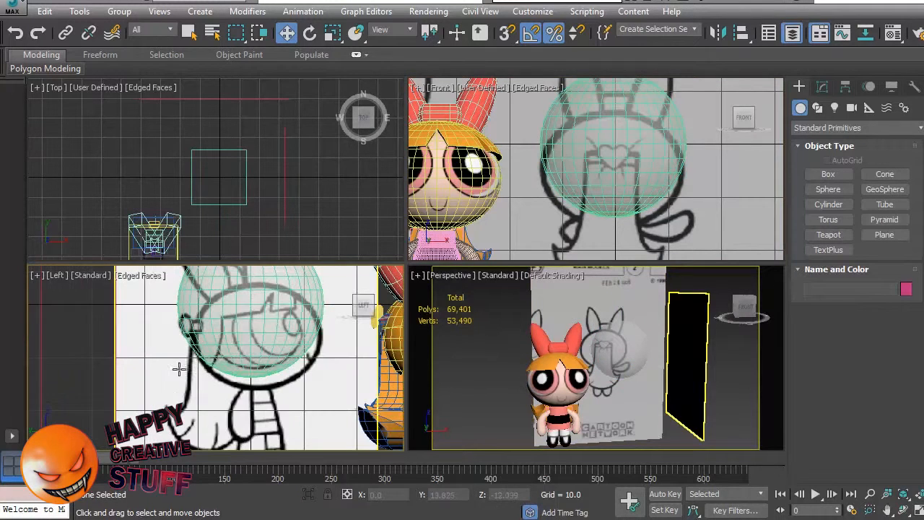
pyautogui.moveTo(268, 330); pyautogui.dragTo(271, 365, button='middle')
pyautogui.click(271, 364)
pyautogui.click(595, 151)
pyautogui.moveTo(614, 101); pyautogui.dragTo(613, 111)
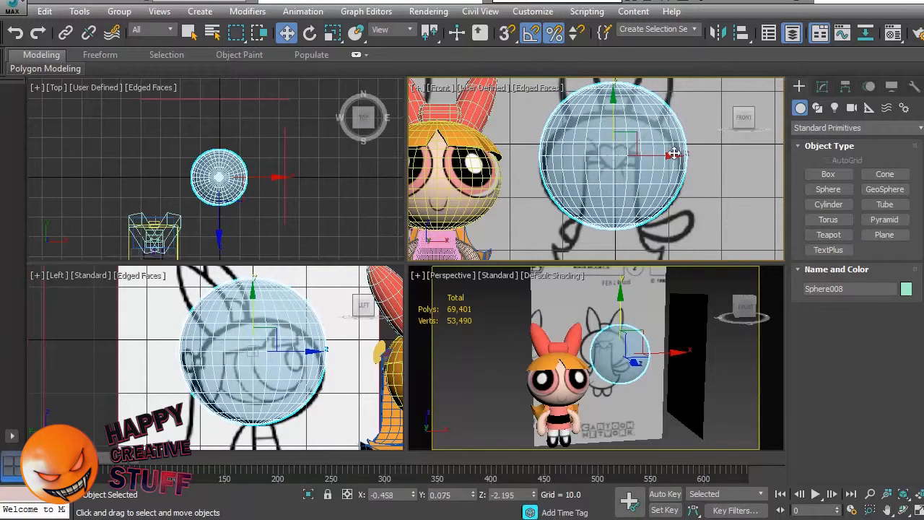
pyautogui.moveTo(667, 155); pyautogui.dragTo(663, 158)
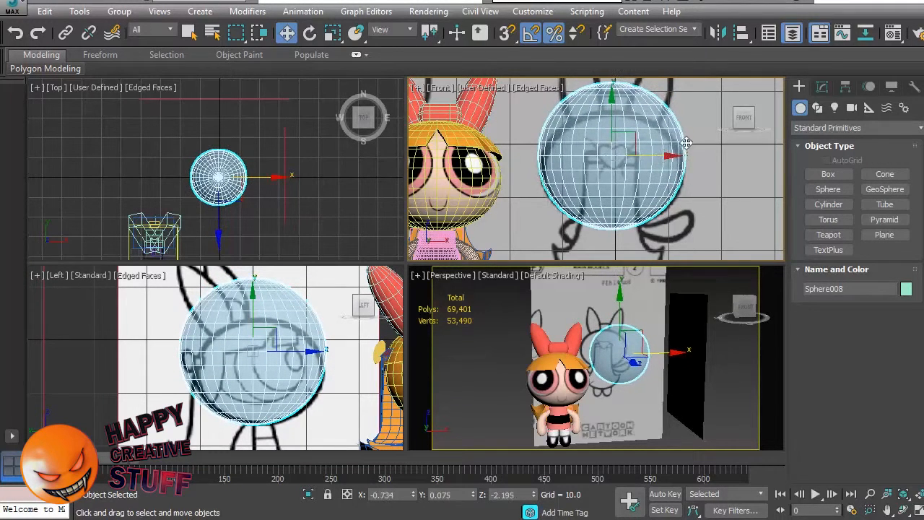
# Step: Flatten the head sphere vertically to 80% and set its radius to about 13.1 to match the drawn head outline
pyautogui.click(822, 86)
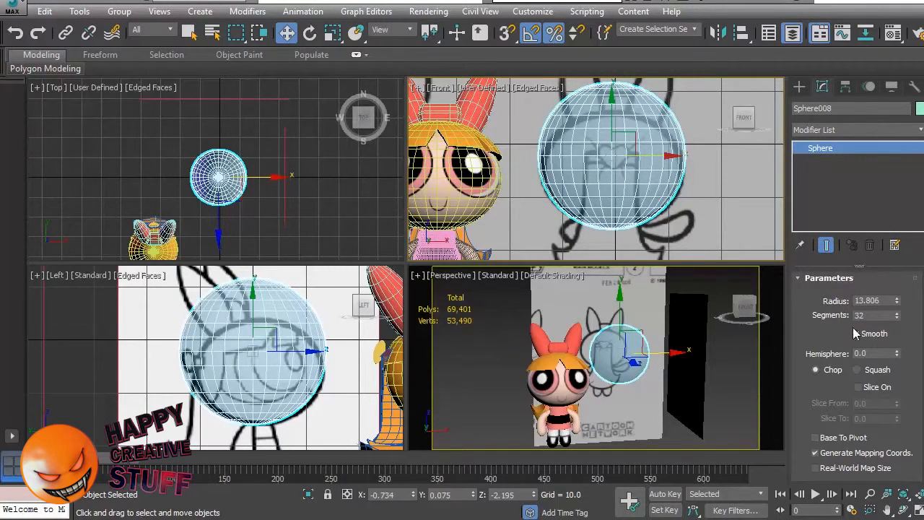
pyautogui.rightClick(616, 178)
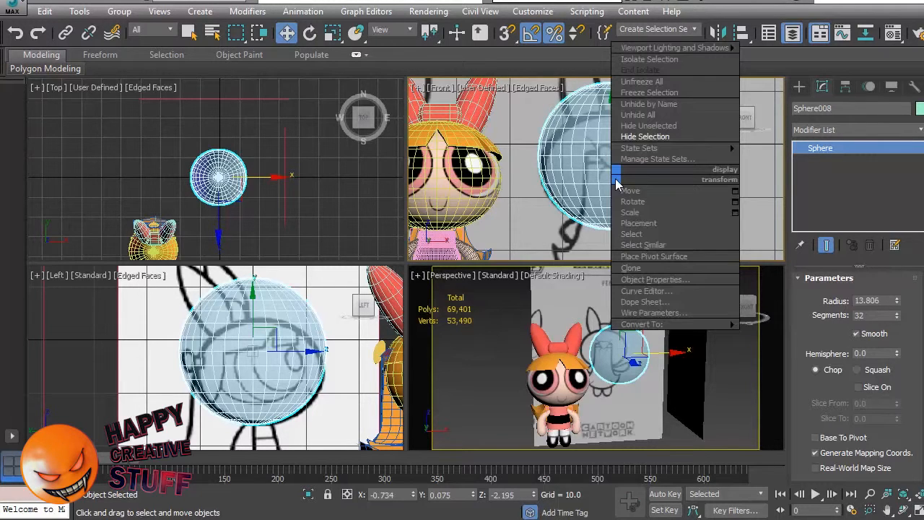
pyautogui.moveTo(661, 329)
pyautogui.click(767, 197)
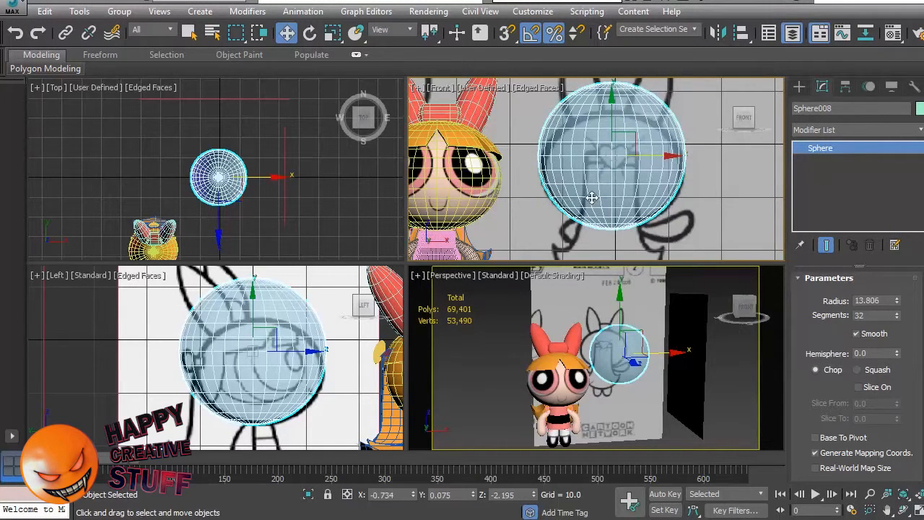
pyautogui.press('r')
pyautogui.press('r')
pyautogui.press('r')
pyautogui.press('r')
pyautogui.moveTo(610, 86); pyautogui.dragTo(606, 125)
pyautogui.press('w')
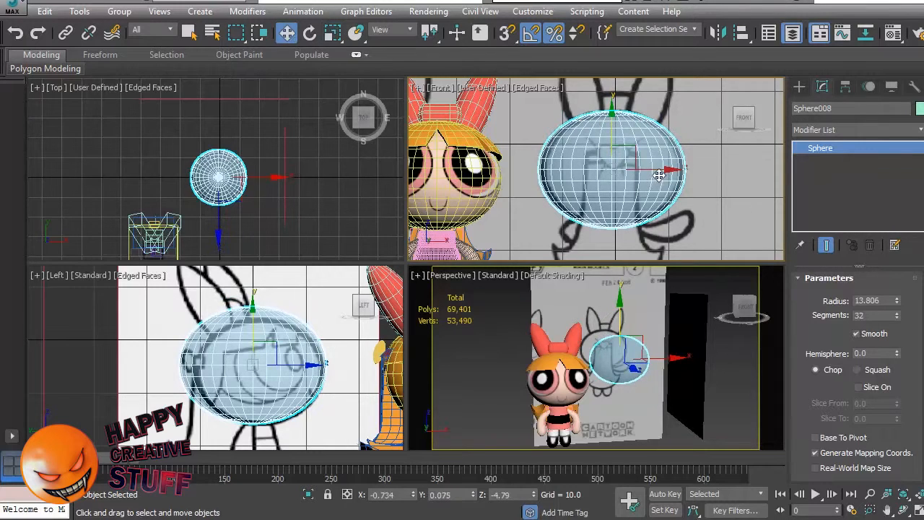
pyautogui.press('r')
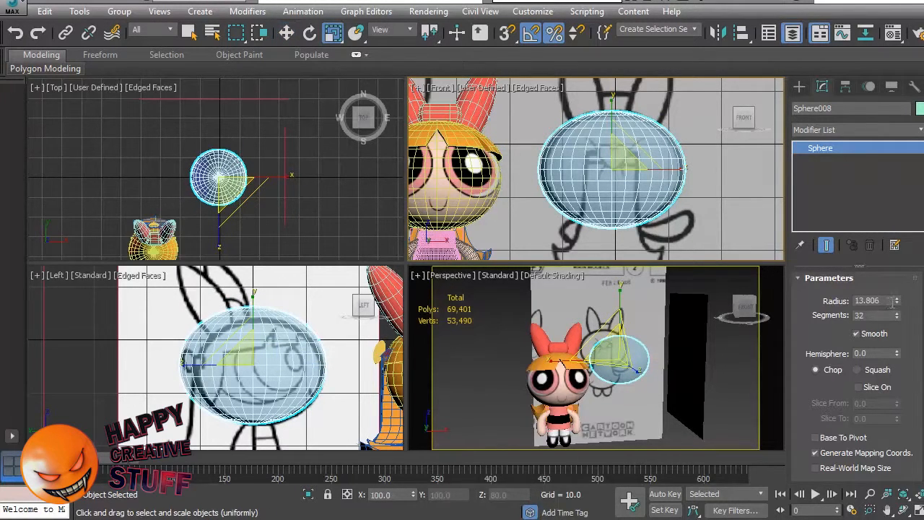
pyautogui.moveTo(897, 307); pyautogui.dragTo(897, 305)
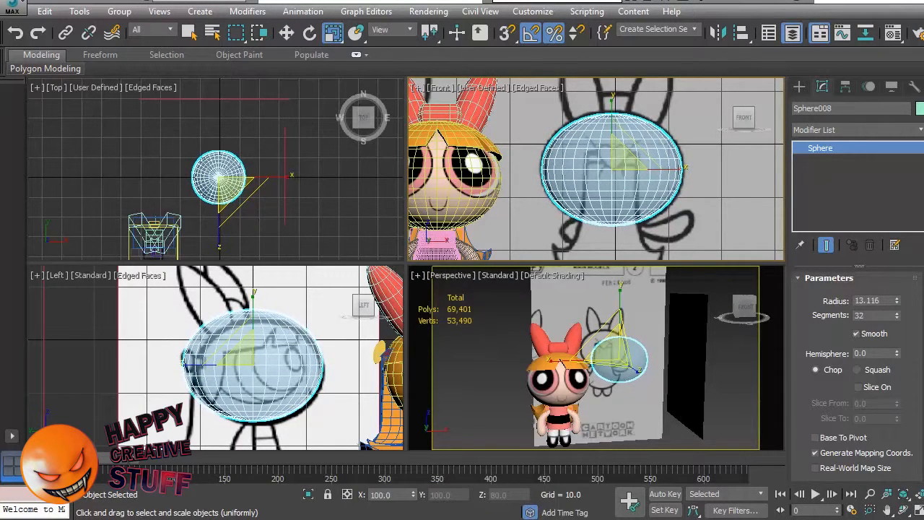
# Step: Move the side reference plane in the left view so its drawn head lines up with the flattened sphere
pyautogui.click(190, 419)
pyautogui.moveTo(320, 442); pyautogui.dragTo(253, 384, button='middle')
pyautogui.scroll(-3, 251, 383)
pyautogui.scroll(3, 206, 354)
pyautogui.moveTo(206, 354); pyautogui.dragTo(241, 378, button='middle')
pyautogui.press('w')
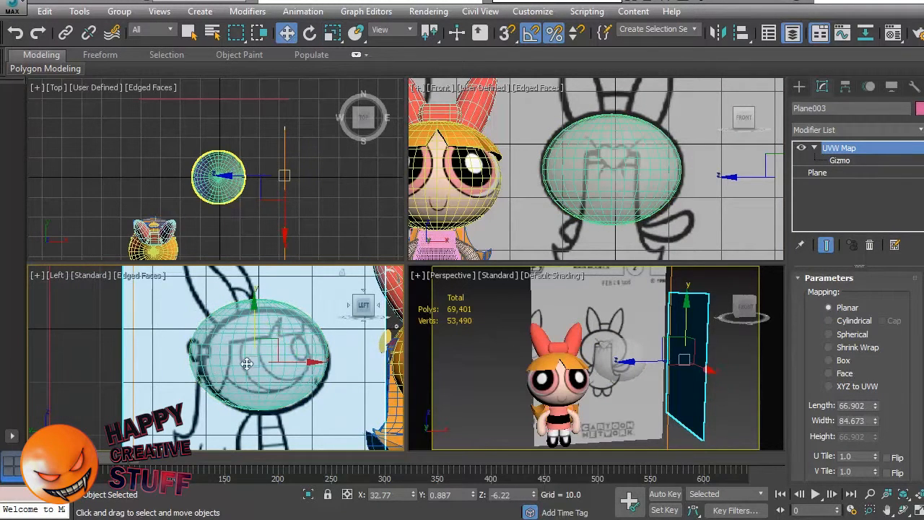
pyautogui.moveTo(273, 340); pyautogui.dragTo(266, 333)
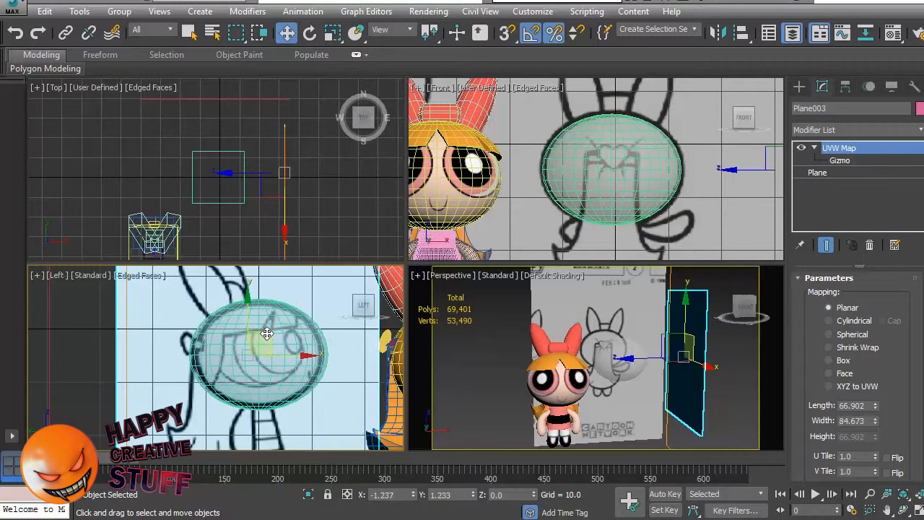
# Step: Examine the body and dress of the finished character against the reference drawing in the front view
pyautogui.click(724, 201)
pyautogui.click(633, 195)
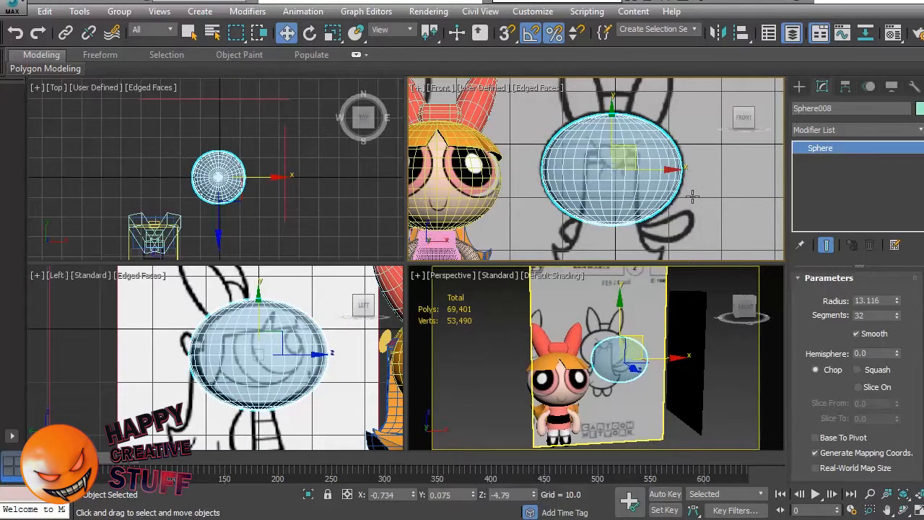
pyautogui.moveTo(698, 192); pyautogui.dragTo(738, 184, button='middle')
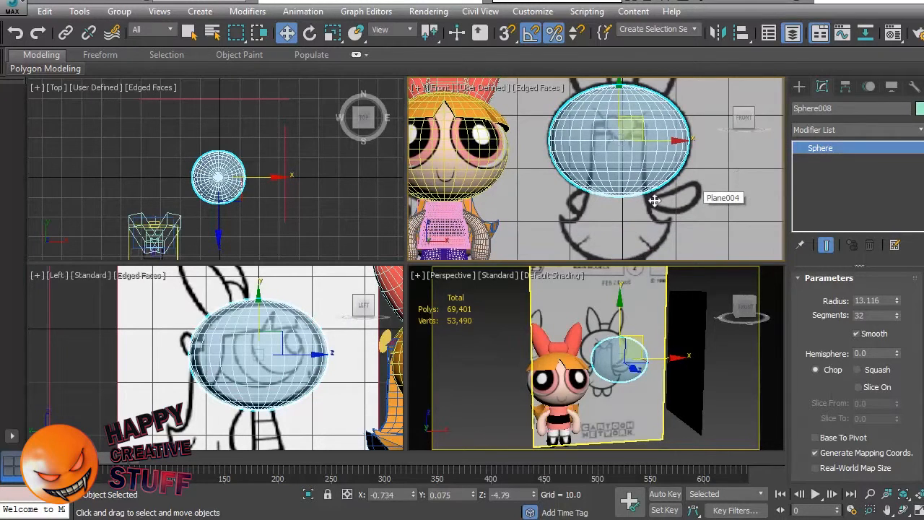
pyautogui.moveTo(654, 201); pyautogui.dragTo(658, 158, button='middle')
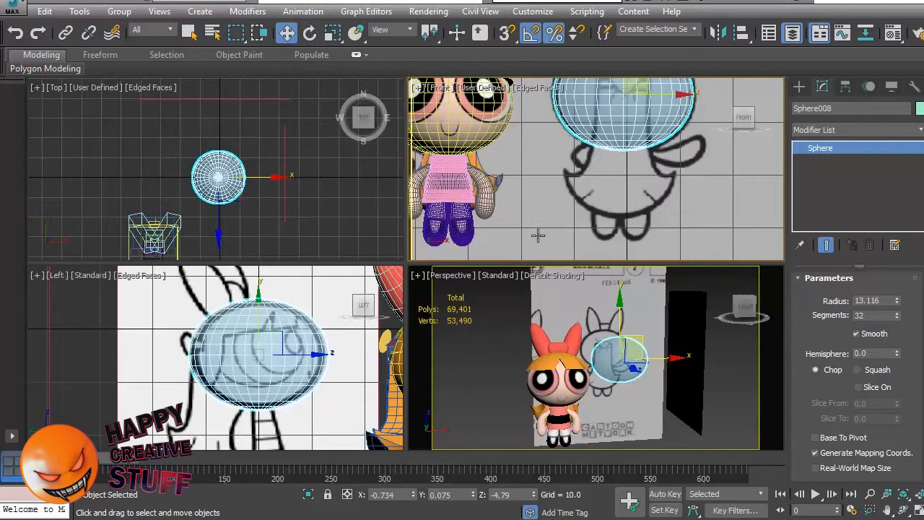
pyautogui.scroll(2, 538, 235)
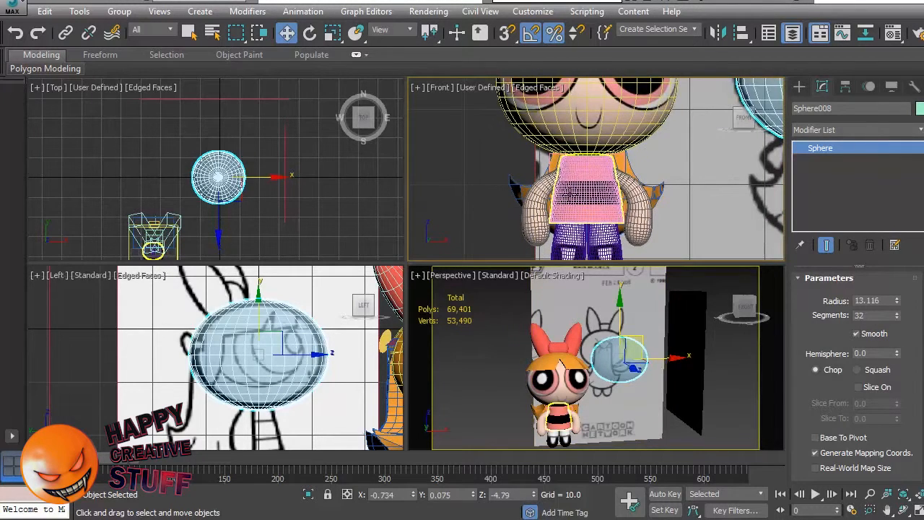
pyautogui.click(581, 209)
pyautogui.scroll(-5, 642, 195)
pyautogui.scroll(5, 628, 197)
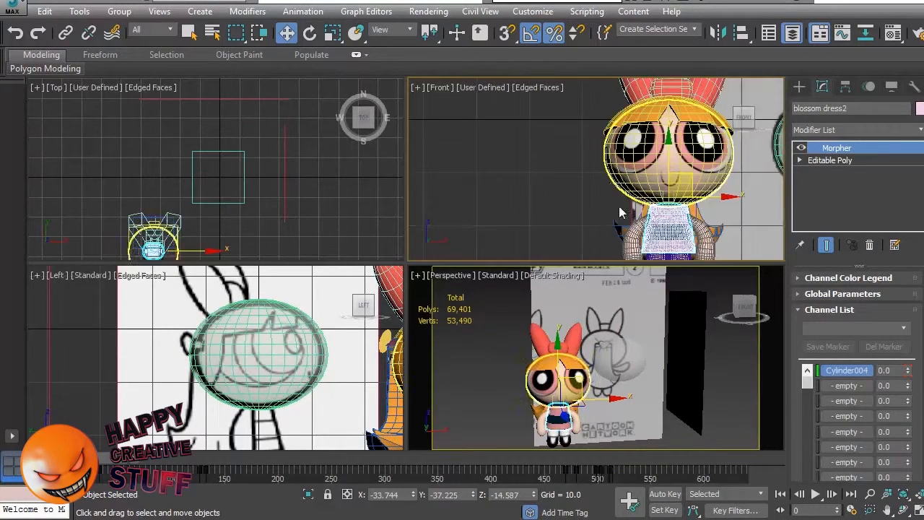
pyautogui.moveTo(619, 212); pyautogui.dragTo(514, 173, button='middle')
pyautogui.click(467, 186)
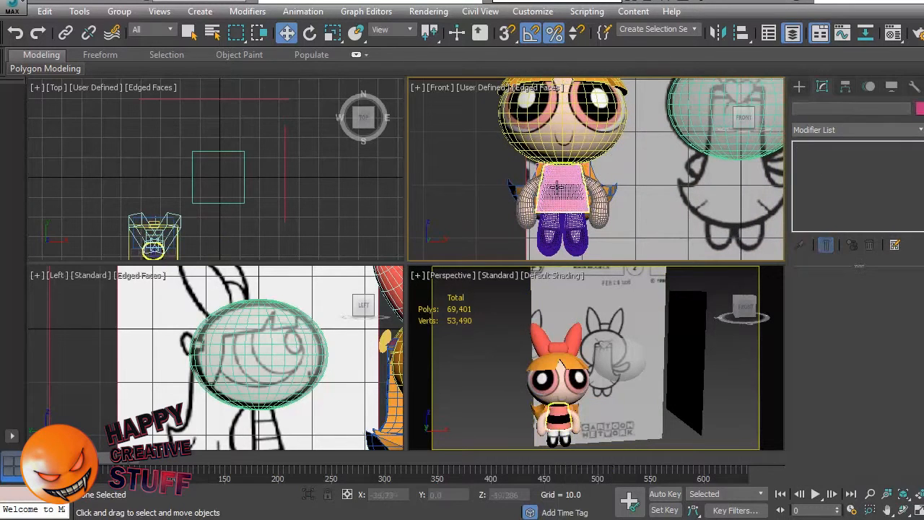
# Step: Create a cylinder for the body in the top view, with a radius of about 7 and a height of about -21.5
pyautogui.click(799, 86)
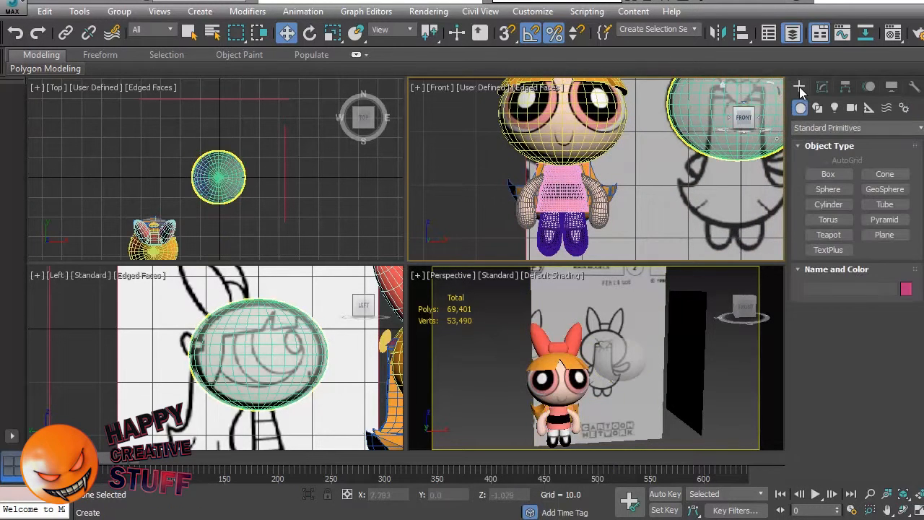
pyautogui.click(830, 205)
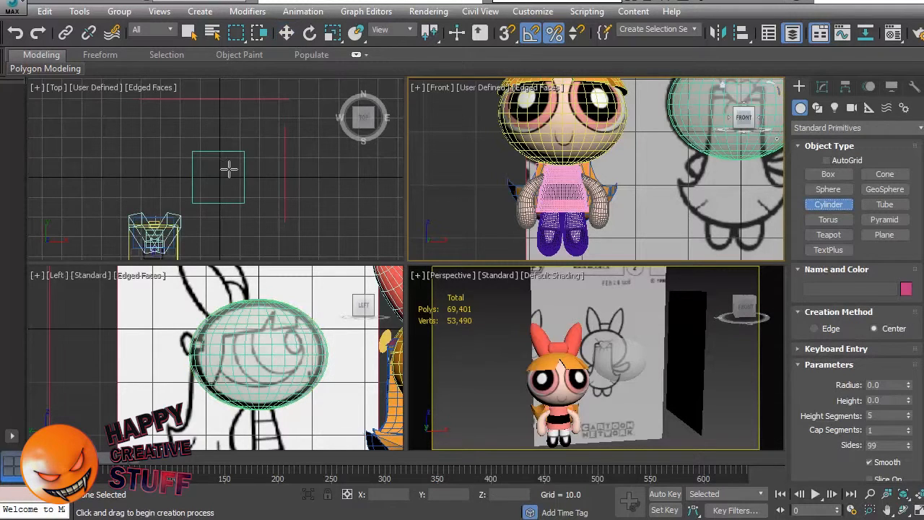
pyautogui.moveTo(214, 175); pyautogui.dragTo(219, 186)
pyautogui.click(231, 224)
pyautogui.moveTo(715, 203); pyautogui.dragTo(598, 227, button='middle')
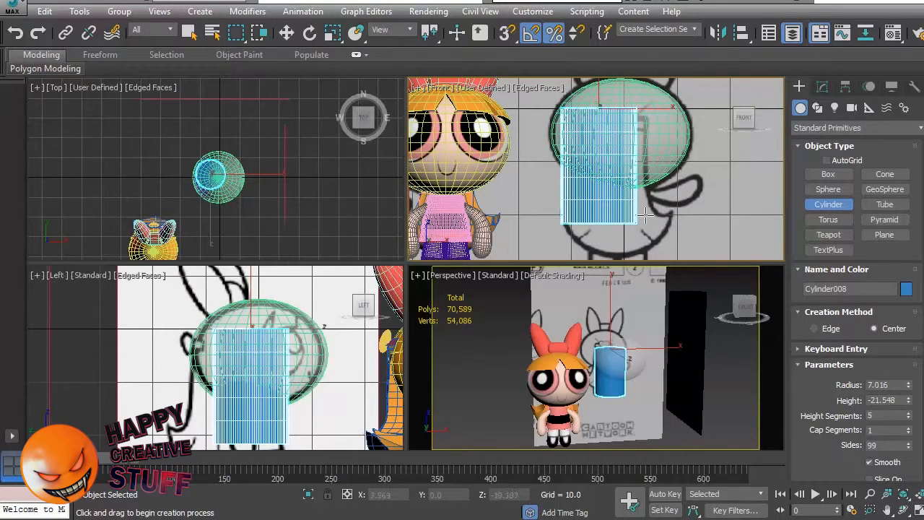
pyautogui.press('w')
pyautogui.click(720, 227)
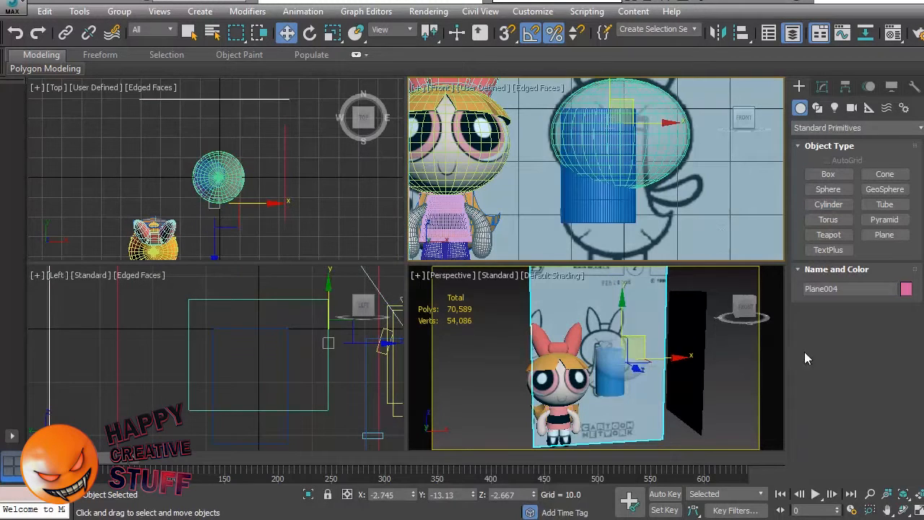
# Step: Make the body cylinder see-through so the reference drawing shows behind it, and close the Material Editor
pyautogui.click(613, 207)
pyautogui.press('m')
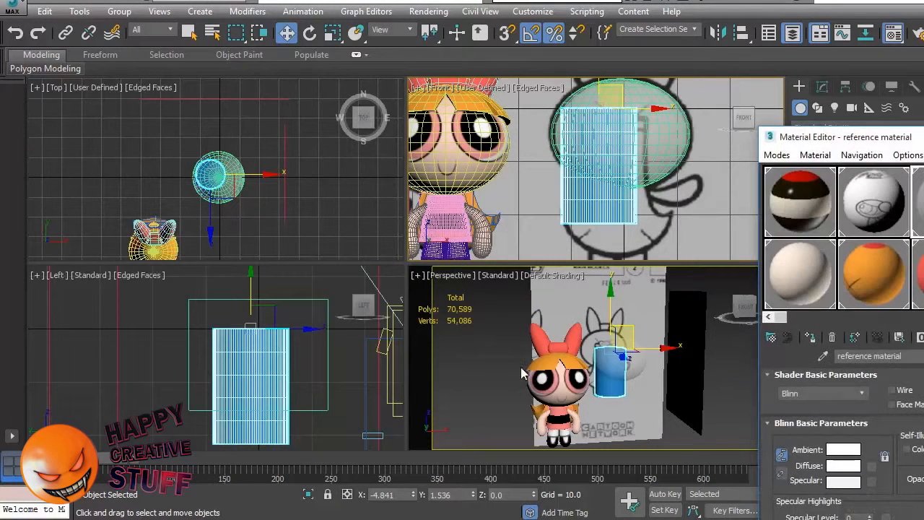
pyautogui.hotkey('alt', 'x')
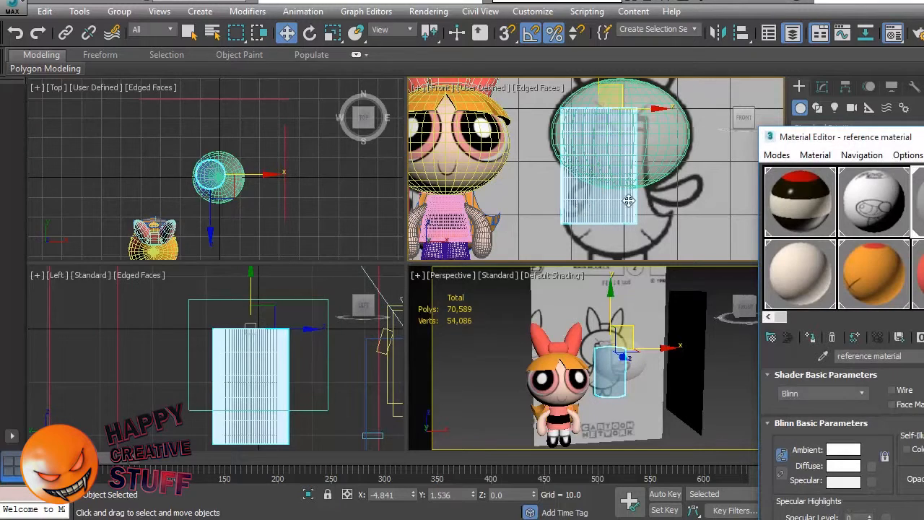
pyautogui.press('m')
# Step: Set the body cylinder to 32 sides and 1 height segment
pyautogui.click(823, 87)
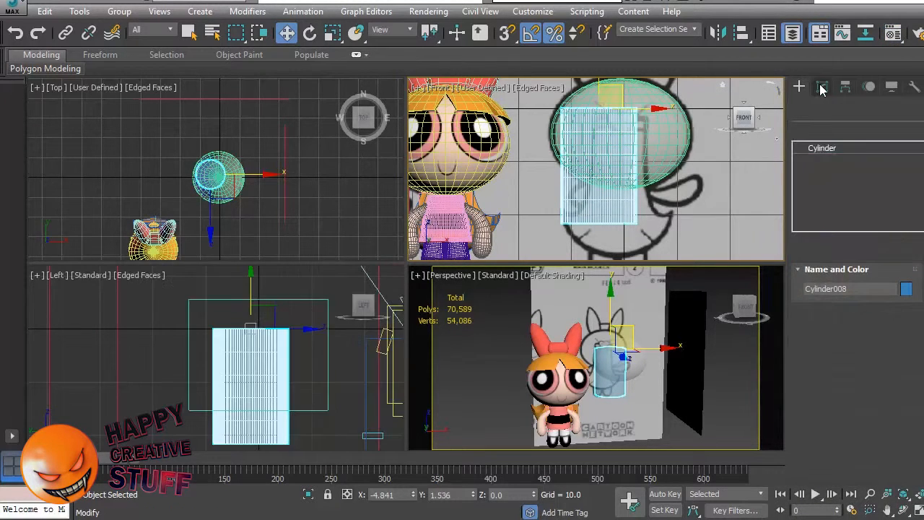
pyautogui.moveTo(909, 361); pyautogui.dragTo(912, 410)
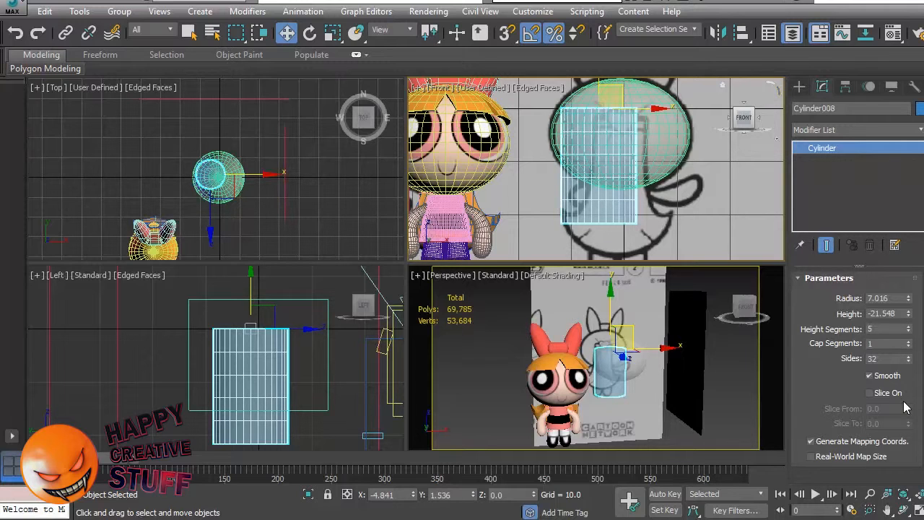
pyautogui.moveTo(909, 330); pyautogui.dragTo(906, 408)
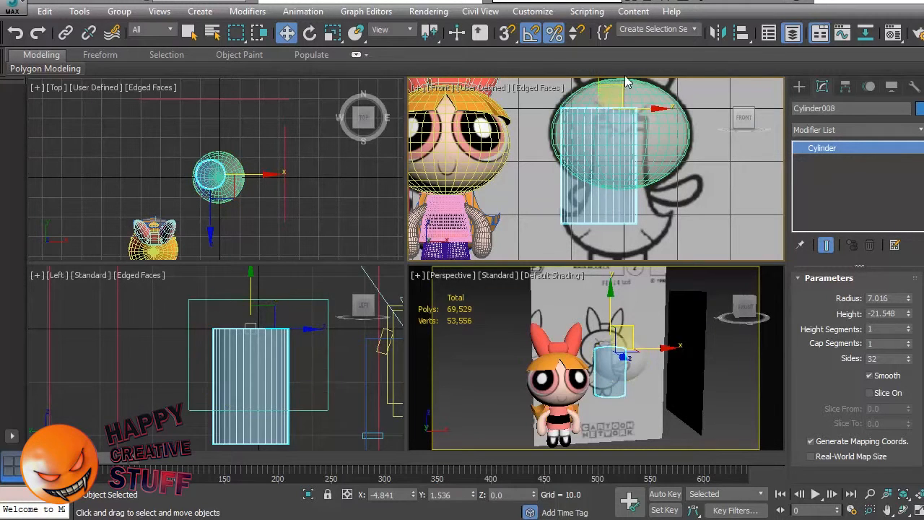
# Step: Move the body cylinder right and down in the front view, to about X -1.3, Z -5.9, under the centre of the head
pyautogui.moveTo(614, 87); pyautogui.dragTo(632, 120)
pyautogui.scroll(-10, 678, 189)
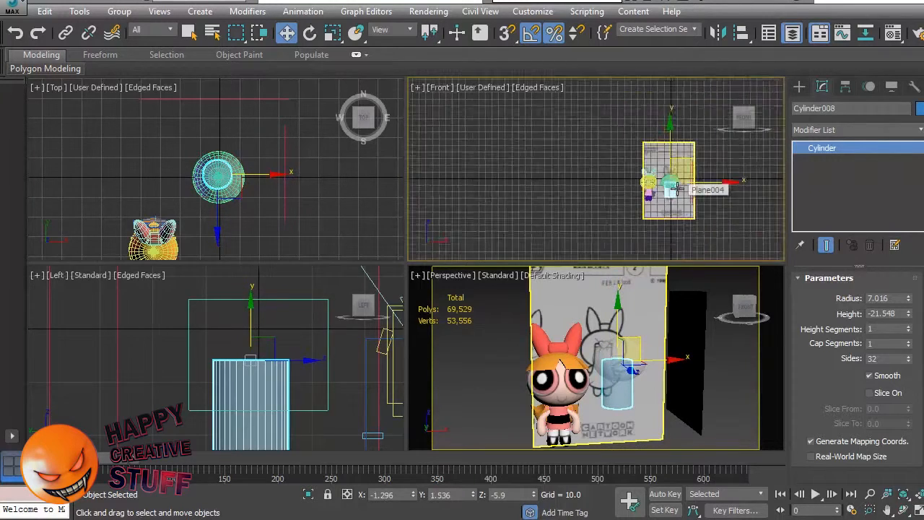
pyautogui.scroll(7, 677, 189)
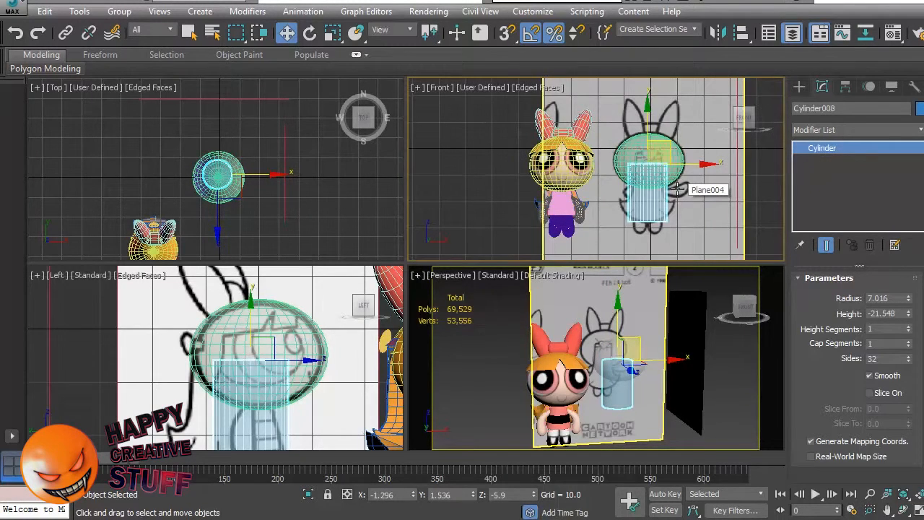
# Step: Shift the UVW Map gizmo of the front reference plane sideways so the Blossom front drawing sits behind the head and body
pyautogui.click(757, 237)
pyautogui.click(686, 225)
pyautogui.moveTo(702, 357)
pyautogui.keyDown('alt'); pyautogui.mouseDown(button='middle')
pyautogui.moveTo(464, 357)
pyautogui.moveTo(688, 351)
pyautogui.mouseUp(button='middle'); pyautogui.keyUp('alt')
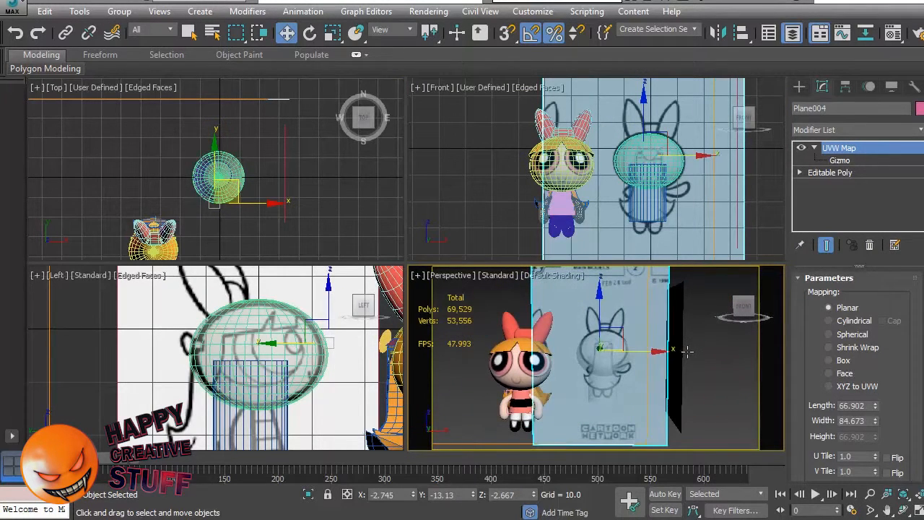
pyautogui.click(743, 423)
pyautogui.click(646, 427)
pyautogui.click(842, 161)
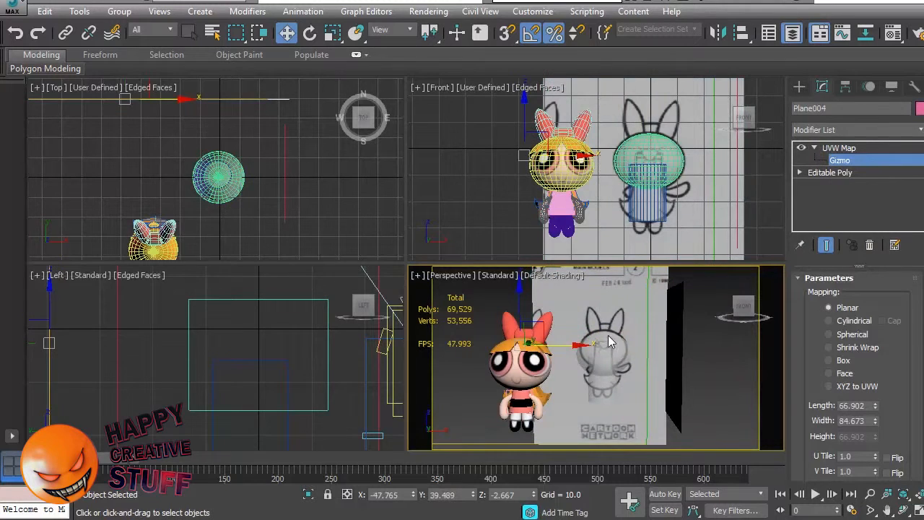
pyautogui.moveTo(565, 345); pyautogui.dragTo(389, 352)
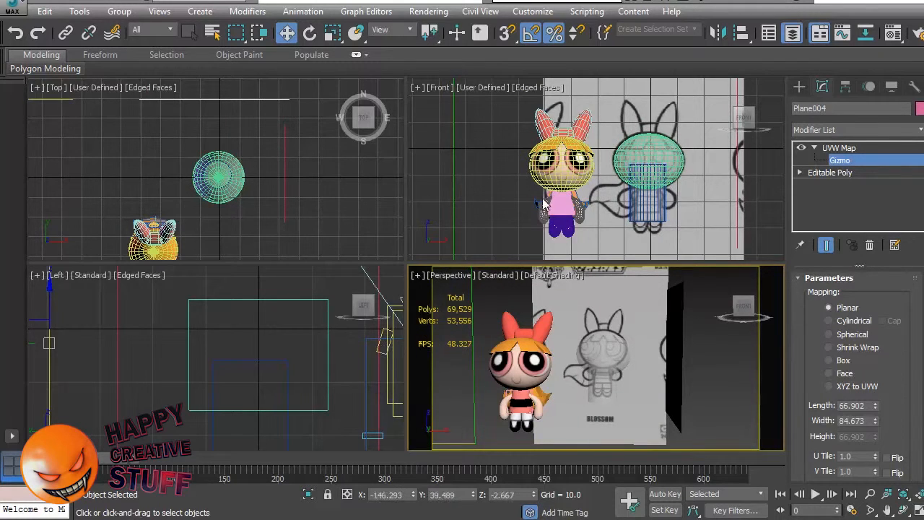
pyautogui.scroll(5, 663, 217)
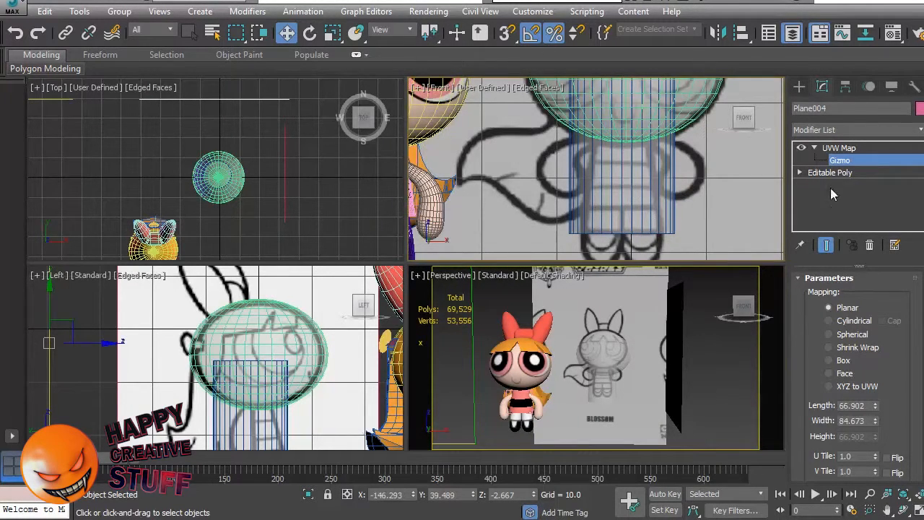
pyautogui.click(831, 174)
pyautogui.click(838, 148)
# Step: Reduce the body cylinder's radius to 4.981 to fit the width of the body in the front drawing
pyautogui.click(333, 217)
pyautogui.click(646, 214)
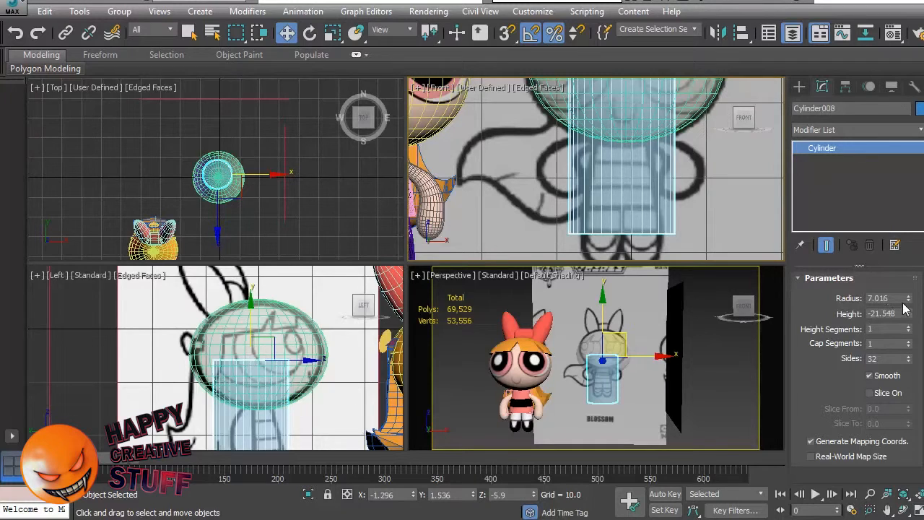
pyautogui.moveTo(909, 306)
pyautogui.mouseDown()
pyautogui.moveTo(909, 334)
pyautogui.moveTo(911, 322)
pyautogui.mouseUp()
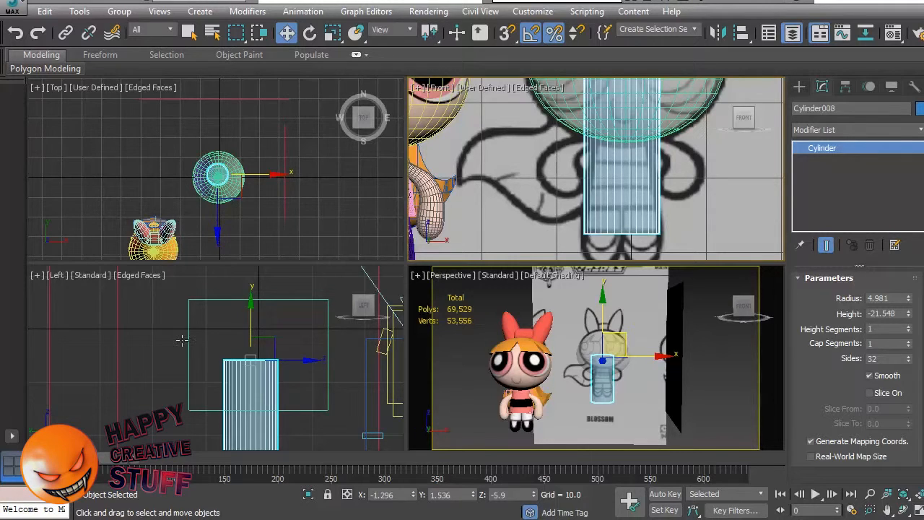
# Step: Compare the body cylinder's depth and height with the side reference drawing in the left view
pyautogui.click(162, 368)
pyautogui.press('F3')
pyautogui.scroll(-3, 125, 378)
pyautogui.moveTo(150, 412); pyautogui.dragTo(196, 346, button='middle')
pyautogui.scroll(3, 197, 350)
pyautogui.click(140, 348)
pyautogui.click(283, 347)
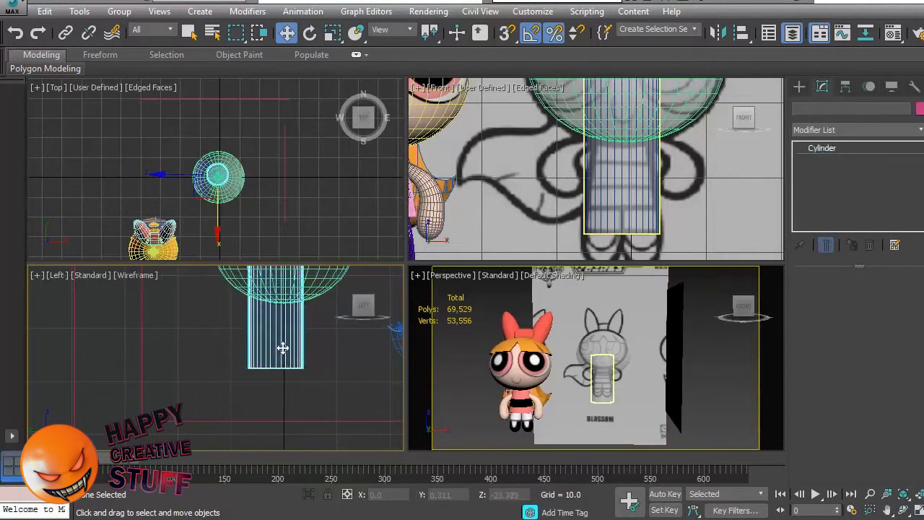
pyautogui.press('F3')
pyautogui.click(123, 354)
pyautogui.moveTo(183, 332); pyautogui.dragTo(168, 367, button='middle')
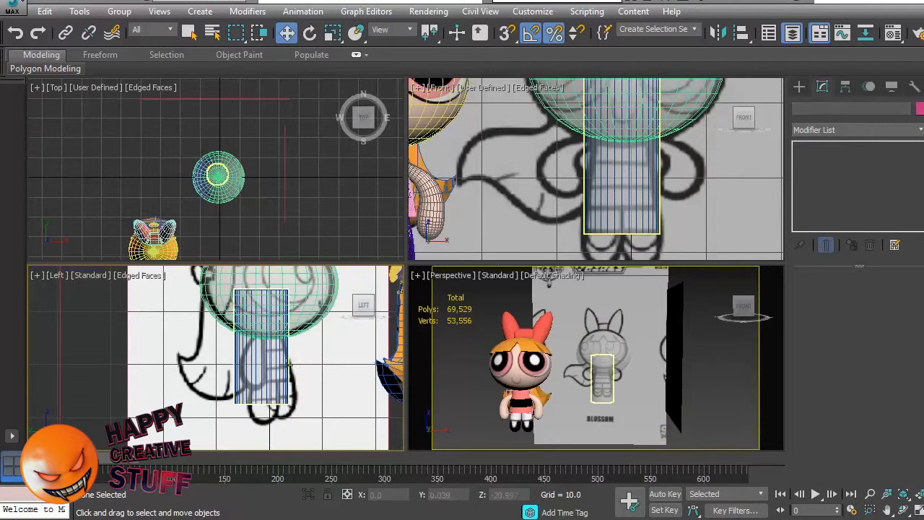
pyautogui.click(263, 369)
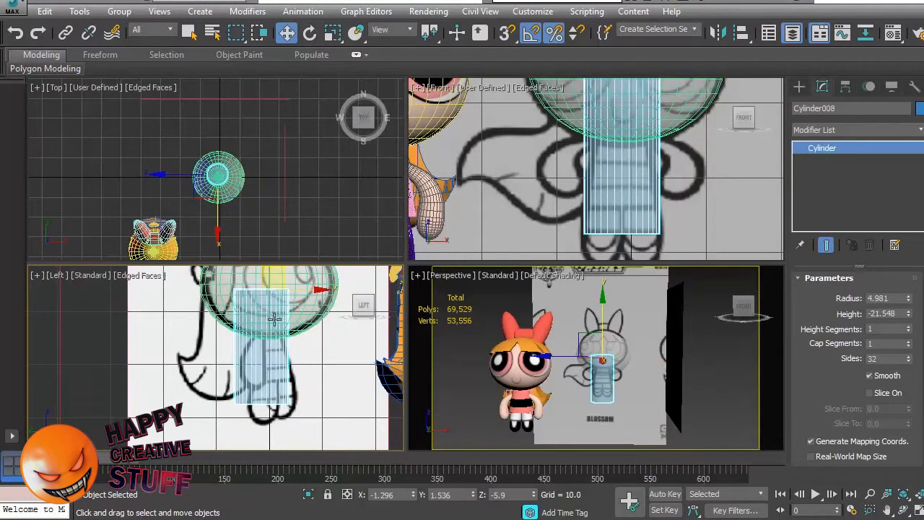
pyautogui.click(320, 386)
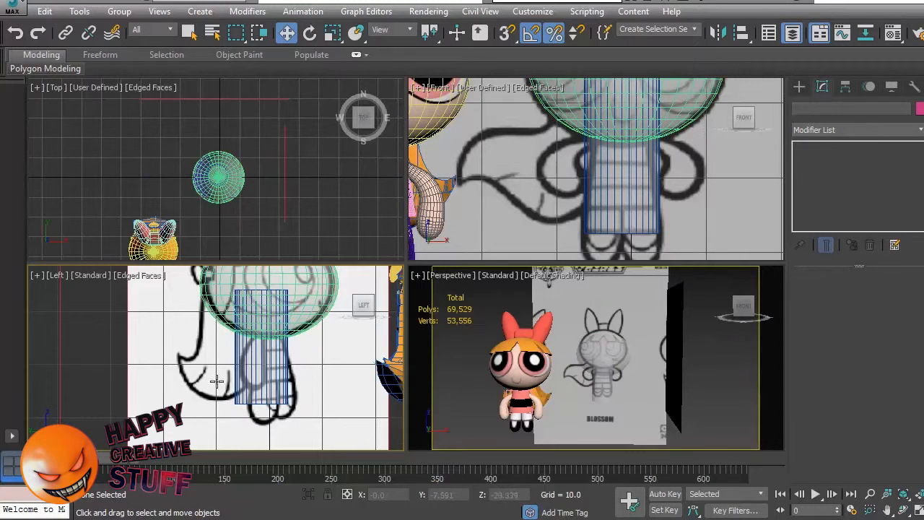
pyautogui.click(631, 187)
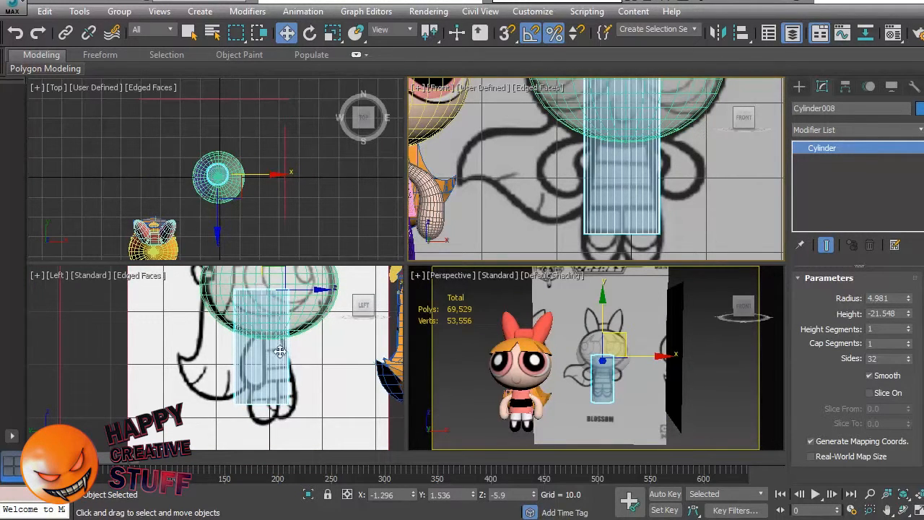
pyautogui.press('t')
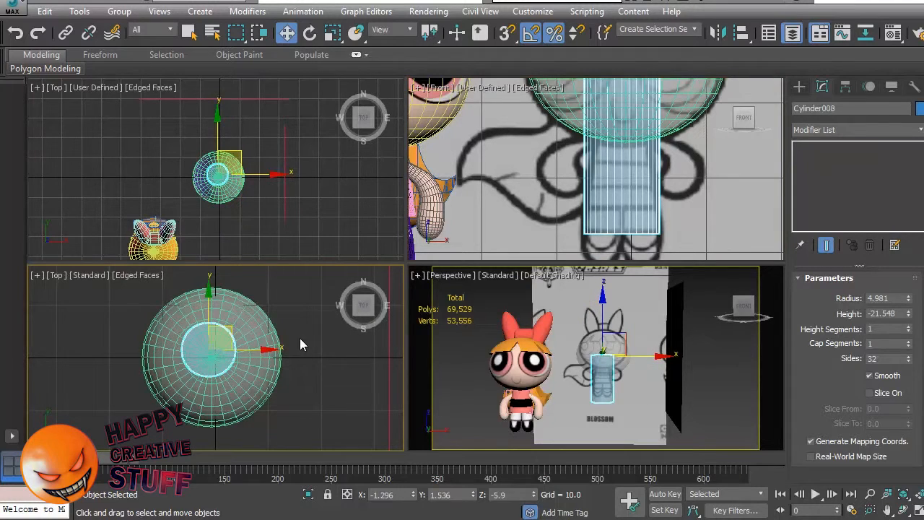
pyautogui.click(300, 338)
pyautogui.click(56, 275)
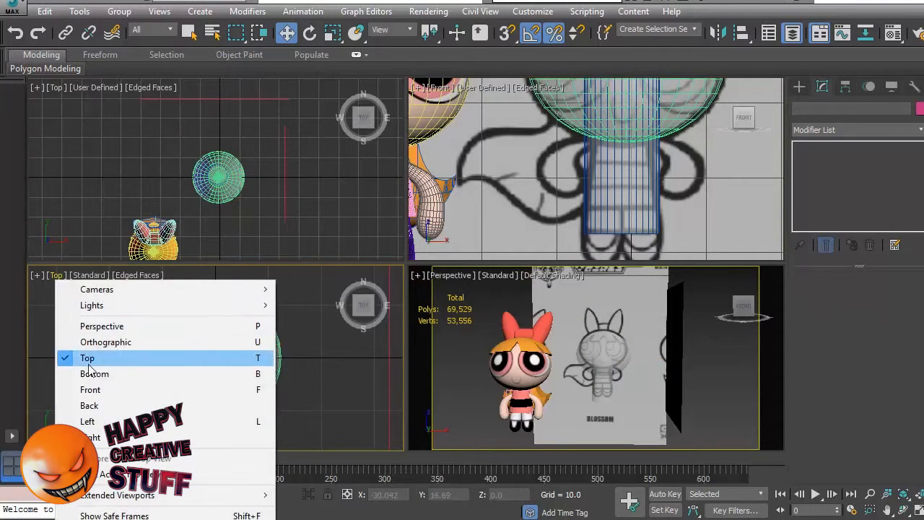
pyautogui.click(87, 421)
# Step: Scale the body cylinder to 80% along its front-to-back depth to match the side drawing
pyautogui.click(287, 365)
pyautogui.press('r')
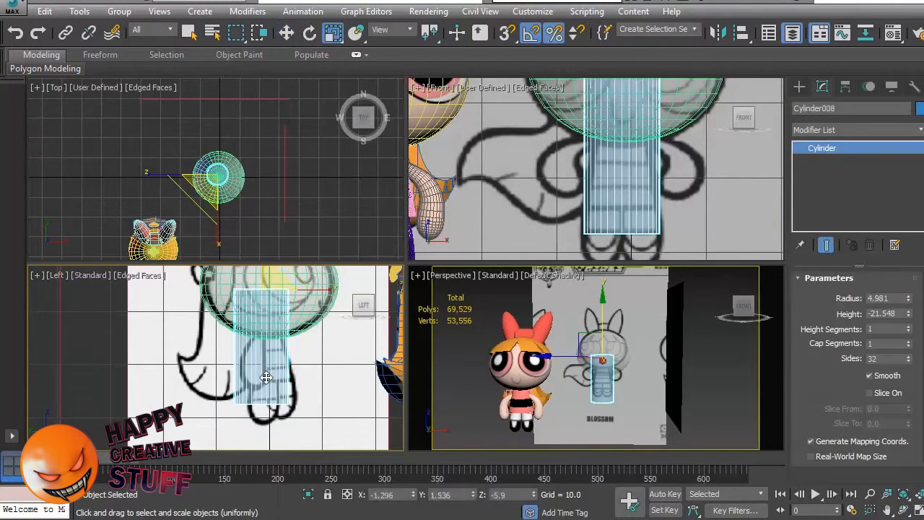
pyautogui.press('r')
pyautogui.moveTo(327, 288); pyautogui.dragTo(316, 290)
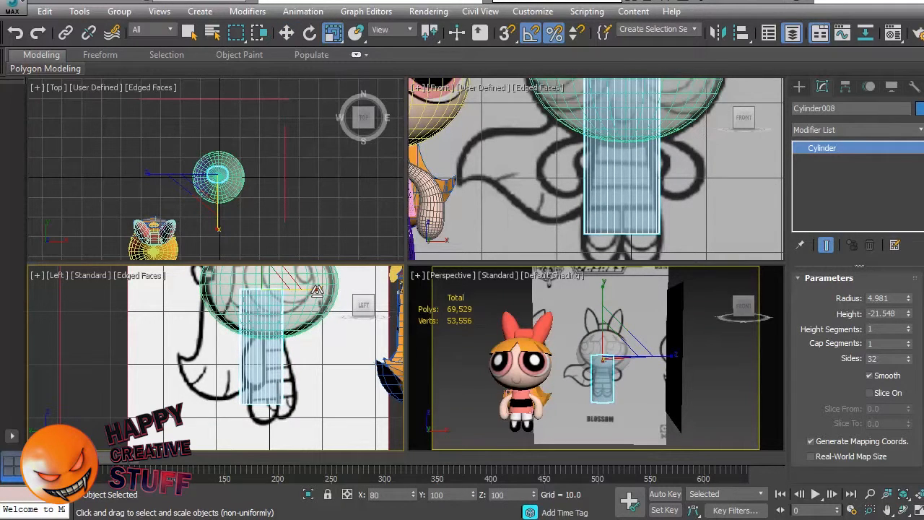
pyautogui.moveTo(315, 290); pyautogui.dragTo(317, 291)
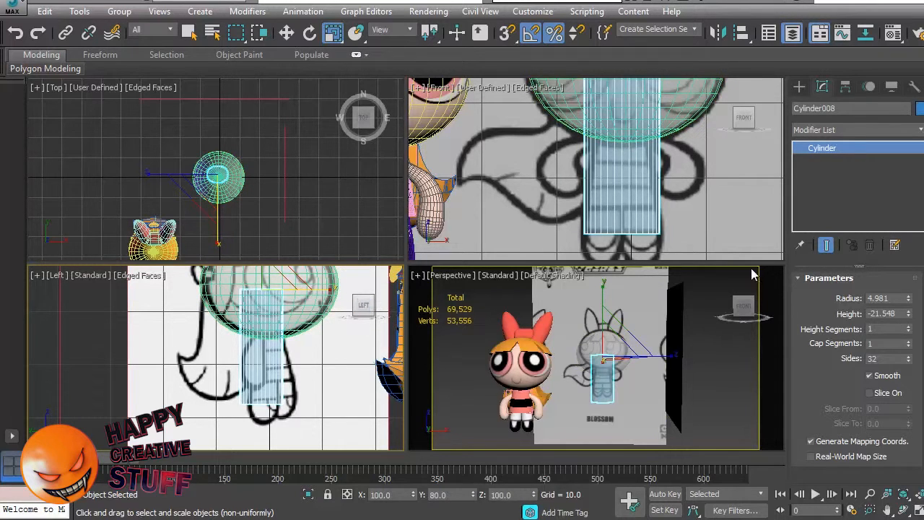
# Step: Shorten the body cylinder to a height of -13.575 and move it to about Y 0.056, Z -9.333 over the side drawing's body
pyautogui.moveTo(908, 317)
pyautogui.mouseDown()
pyautogui.moveTo(909, 332)
pyautogui.moveTo(909, 309)
pyautogui.mouseUp()
pyautogui.middleClick(650, 296)
pyautogui.press('w')
pyautogui.moveTo(247, 299); pyautogui.dragTo(260, 327, button='middle')
pyautogui.moveTo(277, 288)
pyautogui.mouseDown()
pyautogui.moveTo(276, 316)
pyautogui.moveTo(277, 305)
pyautogui.mouseUp()
pyautogui.moveTo(318, 340); pyautogui.dragTo(325, 340)
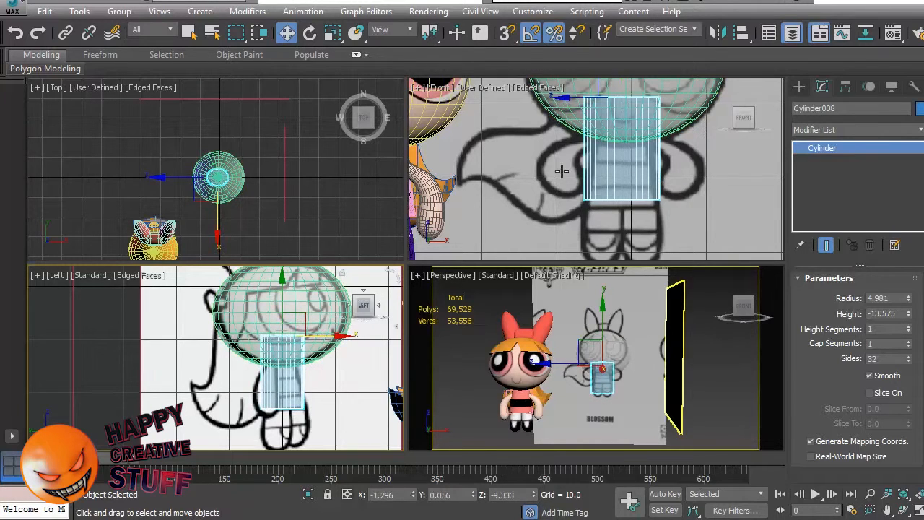
# Step: Set the body cylinder's height to -11.675 and lower it to about Z -11.854 beneath the head
pyautogui.moveTo(911, 322)
pyautogui.mouseDown()
pyautogui.moveTo(912, 334)
pyautogui.moveTo(913, 309)
pyautogui.mouseUp()
pyautogui.moveTo(614, 131); pyautogui.dragTo(619, 168, button='middle')
pyautogui.moveTo(628, 101); pyautogui.dragTo(640, 139)
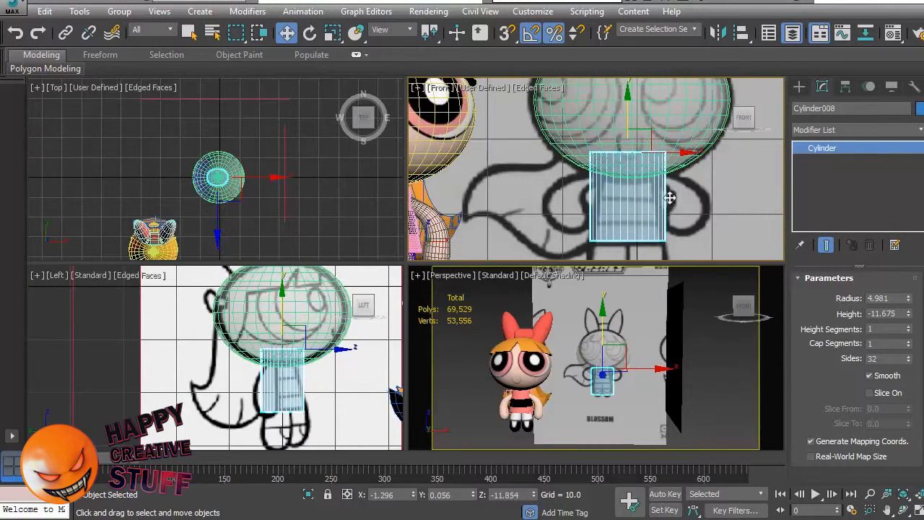
pyautogui.click(732, 223)
# Step: Inspect the body cylinder's fit under the head from several angles in the perspective view
pyautogui.click(297, 392)
pyautogui.click(661, 385)
pyautogui.click(607, 391)
pyautogui.keyDown('alt'); pyautogui.moveTo(559, 419); pyautogui.dragTo(642, 408, button='middle'); pyautogui.keyUp('alt')
pyautogui.scroll(3, 587, 401)
pyautogui.scroll(2, 586, 401)
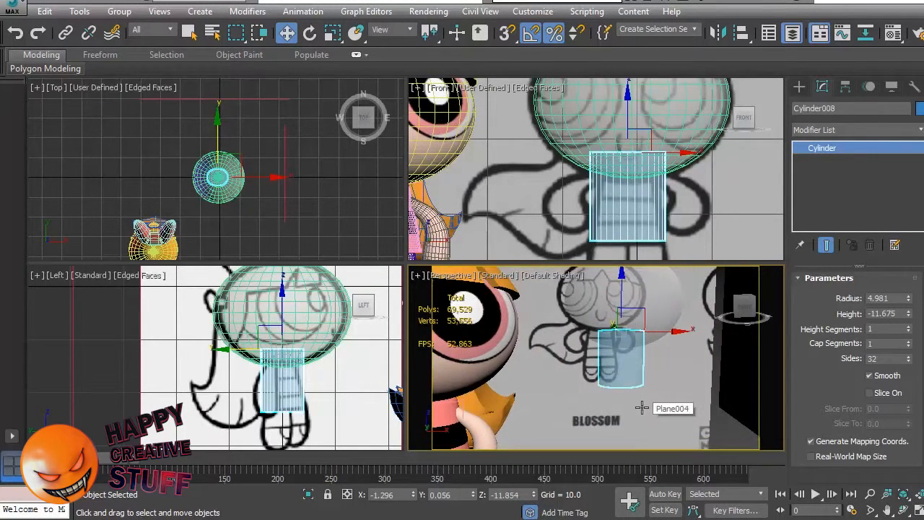
pyautogui.hotkey('alt', 'w')
pyautogui.moveTo(458, 320)
pyautogui.keyDown('alt'); pyautogui.mouseDown(button='middle')
pyautogui.moveTo(561, 292)
pyautogui.moveTo(373, 332)
pyautogui.moveTo(241, 334)
pyautogui.moveTo(457, 331)
pyautogui.mouseUp(button='middle'); pyautogui.keyUp('alt')
pyautogui.hotkey('alt', 'w')
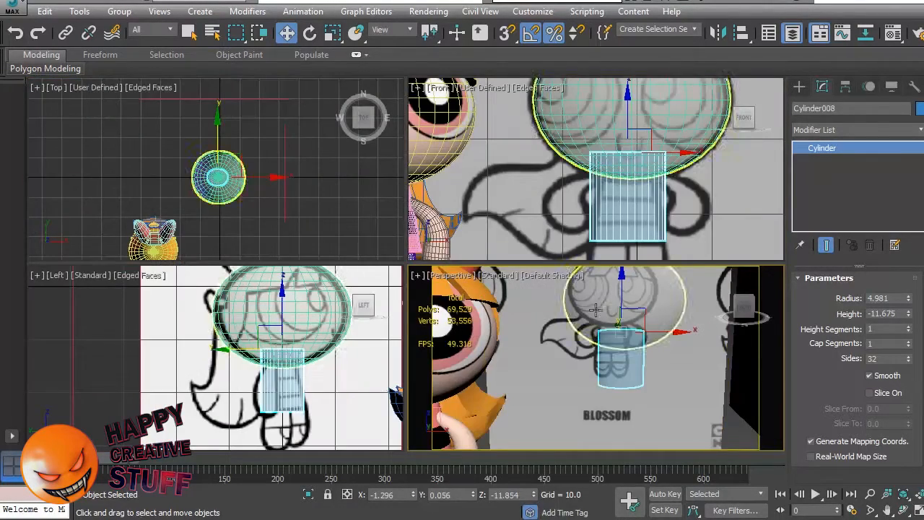
# Step: Convert the body cylinder to an Editable Poly
pyautogui.rightClick(619, 203)
pyautogui.rightClick(628, 195)
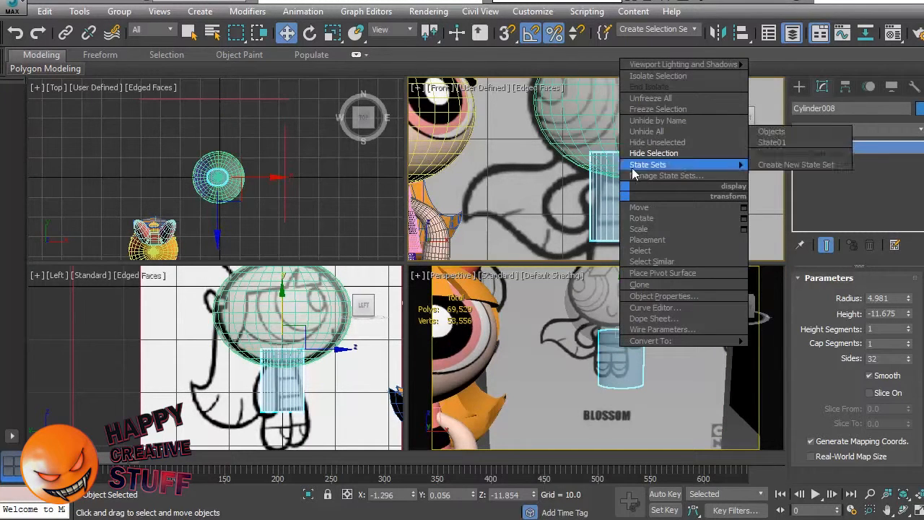
pyautogui.moveTo(679, 341)
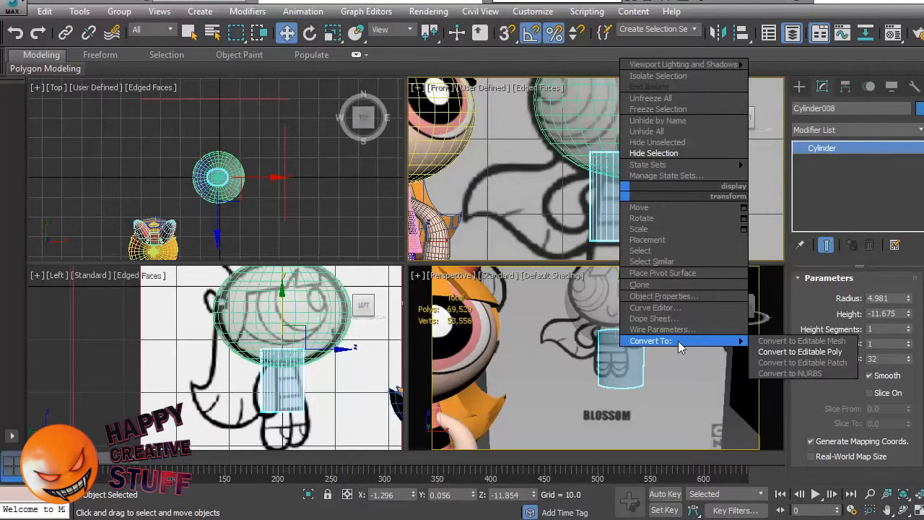
pyautogui.click(784, 353)
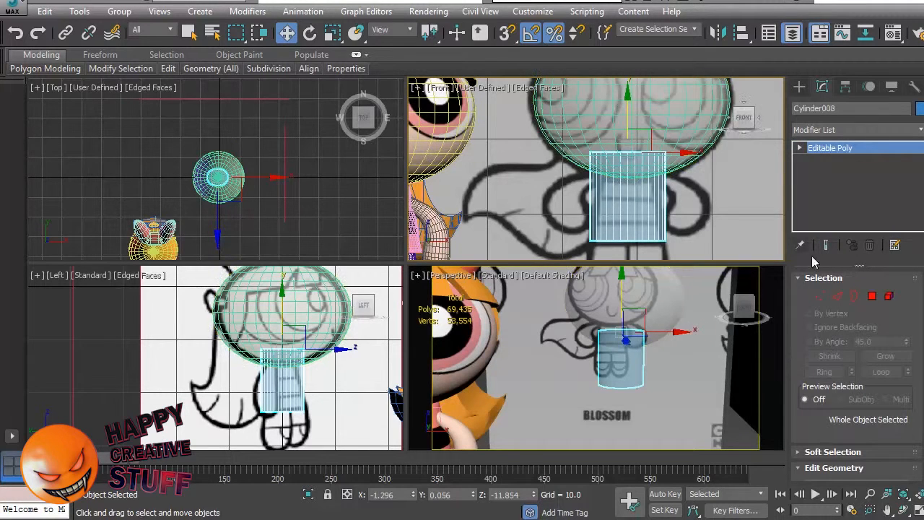
# Step: Select edges across the top of the body cylinder and turn on Auto Window/Crossing by Direction in the preferences
pyautogui.click(837, 297)
pyautogui.moveTo(575, 155); pyautogui.dragTo(700, 165)
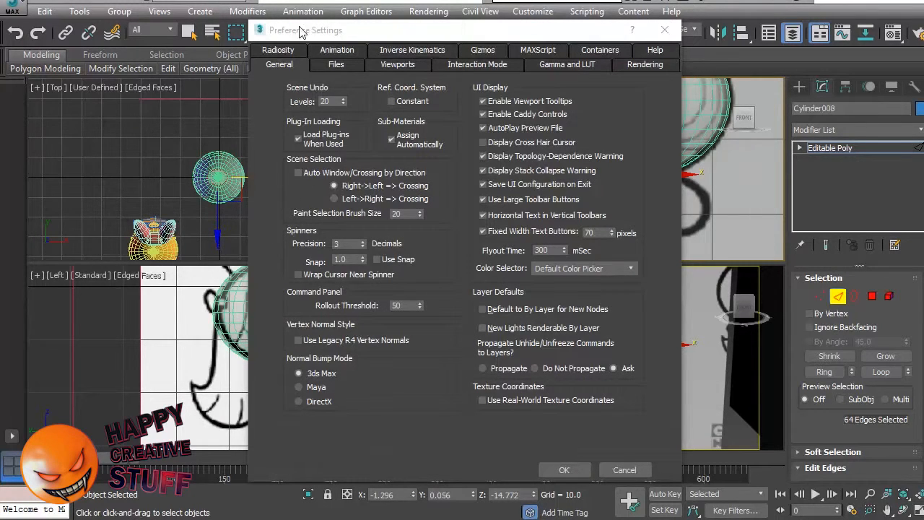
pyautogui.click(297, 172)
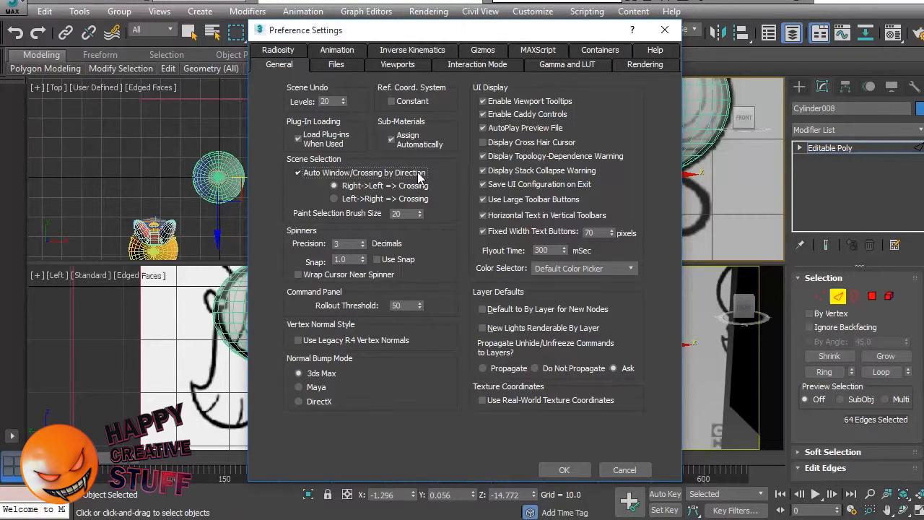
pyautogui.click(557, 470)
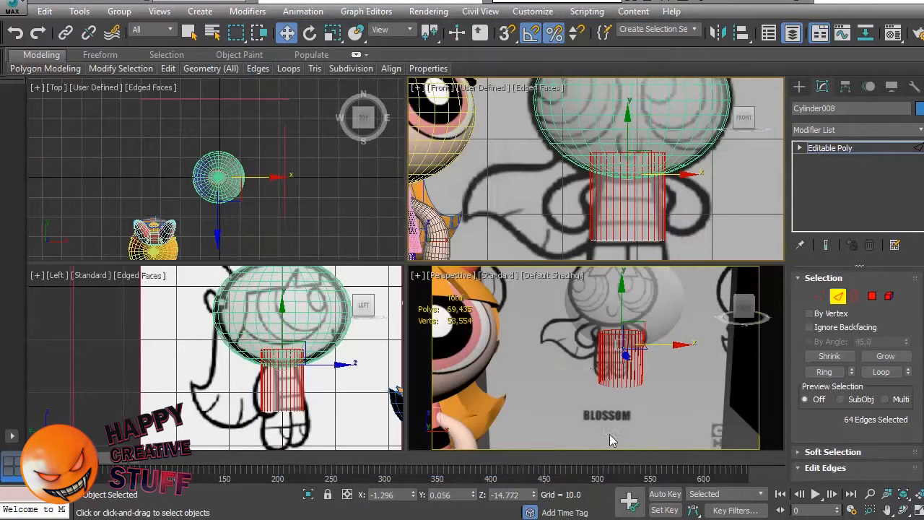
# Step: Test crossing and window selection around the body cylinder's top edges, finishing with only the top rim edges selected
pyautogui.click(554, 169)
pyautogui.moveTo(543, 136); pyautogui.dragTo(708, 172)
pyautogui.moveTo(522, 133); pyautogui.dragTo(522, 133)
pyautogui.click(547, 187)
pyautogui.moveTo(510, 178); pyautogui.dragTo(727, 117)
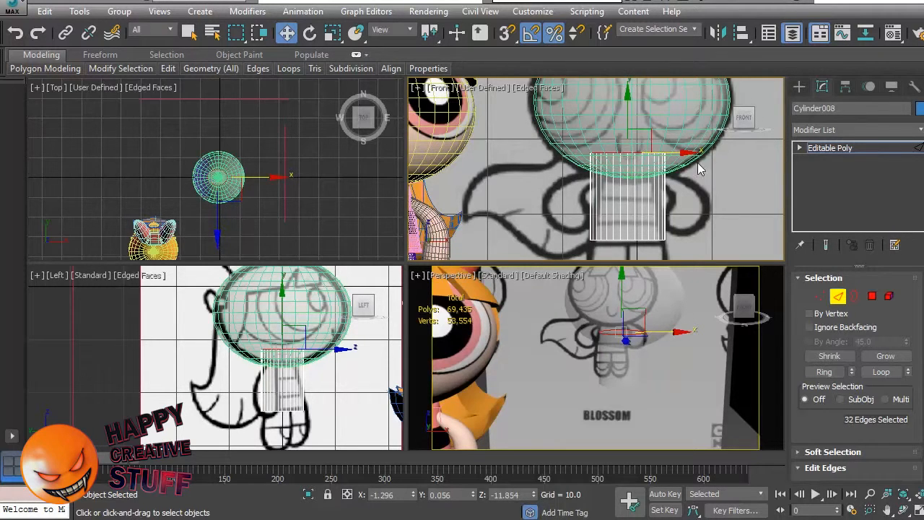
pyautogui.moveTo(517, 119); pyautogui.dragTo(517, 118)
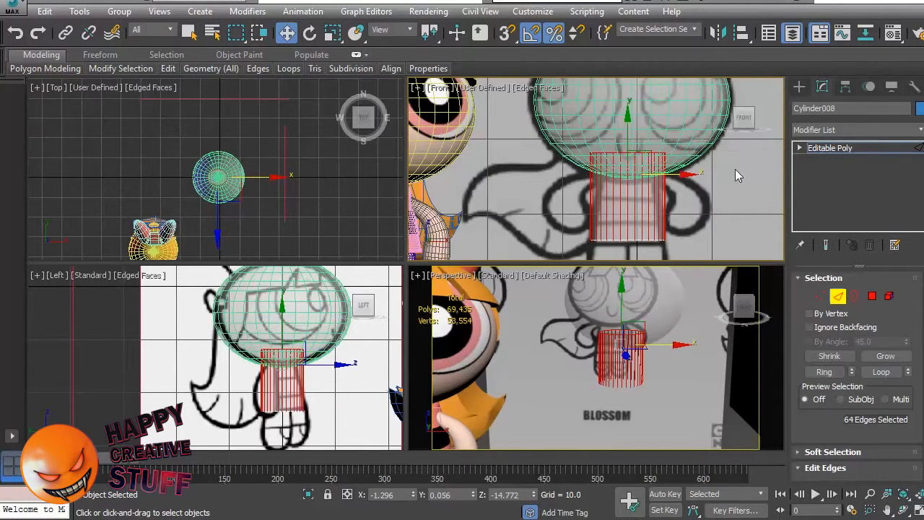
pyautogui.moveTo(531, 182); pyautogui.dragTo(688, 124)
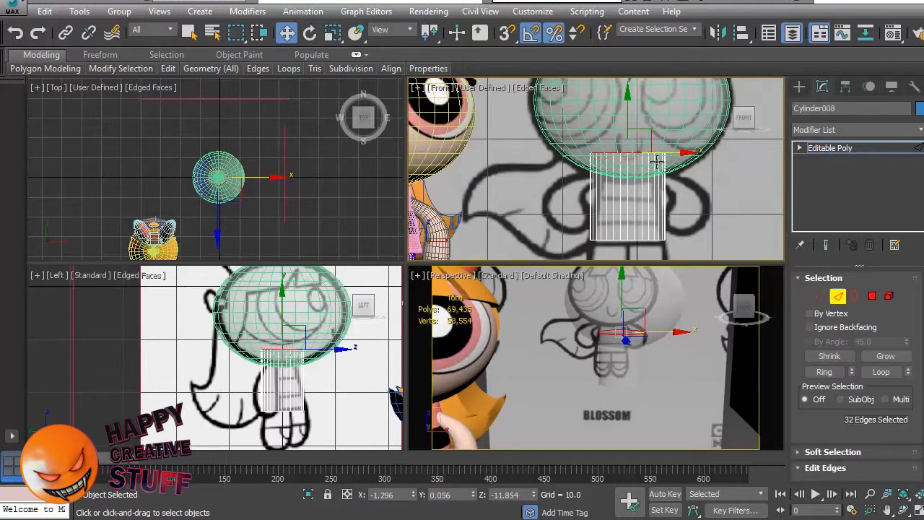
# Step: Turn on Edged Faces in the perspective view and select the body cylinder's top cap polygon
pyautogui.click(872, 296)
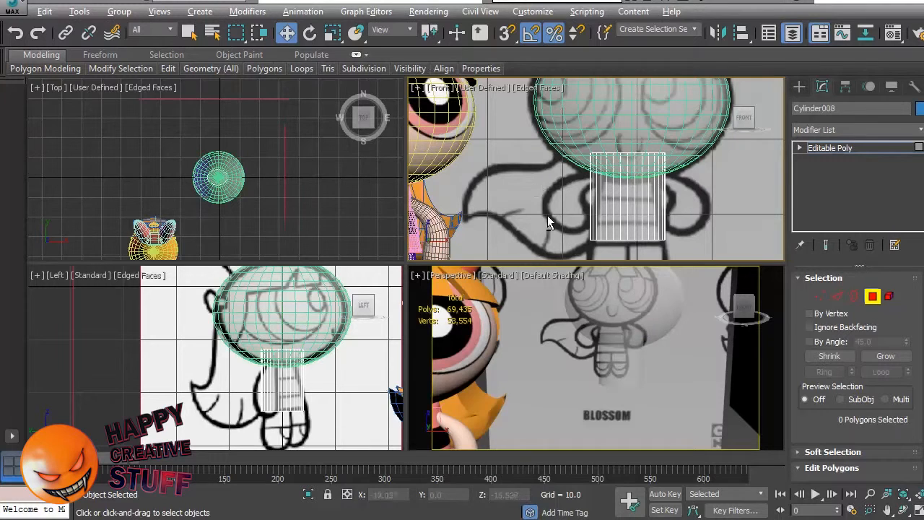
pyautogui.moveTo(557, 349)
pyautogui.keyDown('alt'); pyautogui.mouseDown(button='middle')
pyautogui.moveTo(577, 359)
pyautogui.moveTo(588, 278)
pyautogui.mouseUp(button='middle'); pyautogui.keyUp('alt')
pyautogui.click(554, 276)
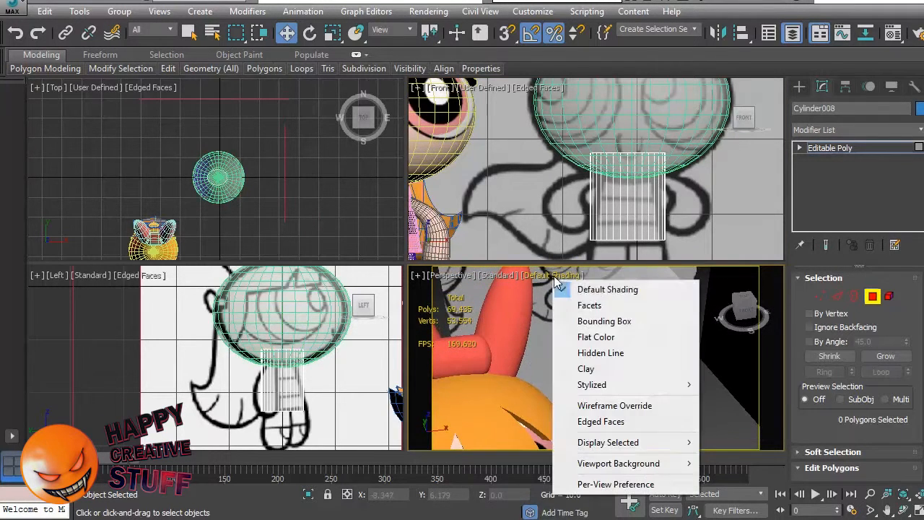
pyautogui.click(613, 427)
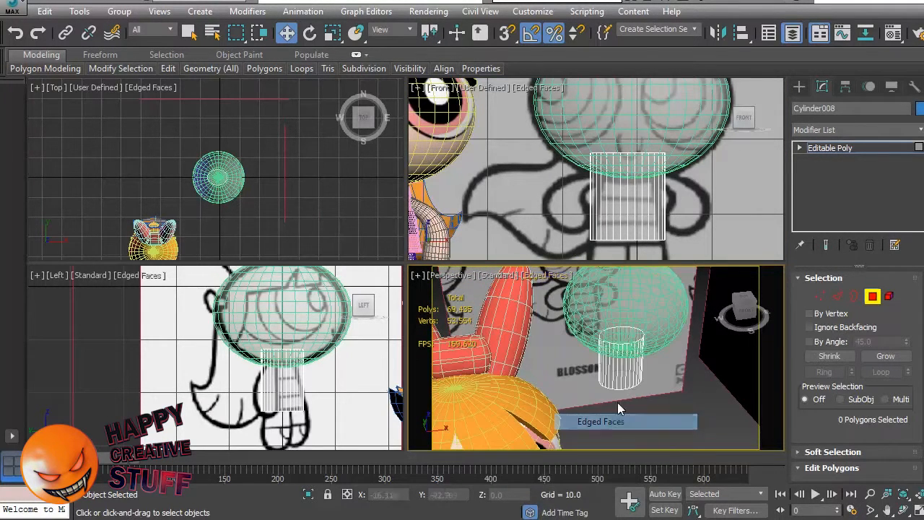
pyautogui.click(620, 337)
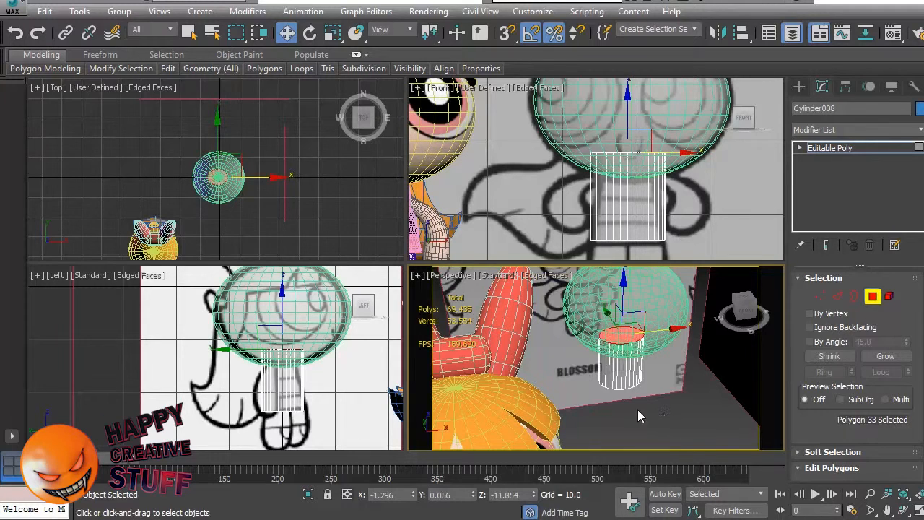
# Step: Scale the body cylinder's top cap uniformly to 60% so the body tapers towards the neck, and deselect it
pyautogui.scroll(5, 180, 173)
pyautogui.scroll(3, 351, 199)
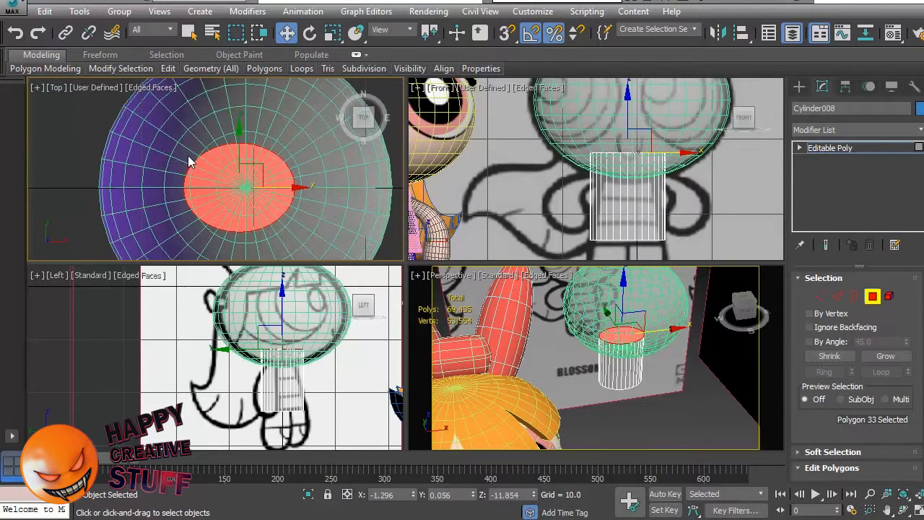
pyautogui.press('r')
pyautogui.moveTo(249, 179); pyautogui.dragTo(234, 220)
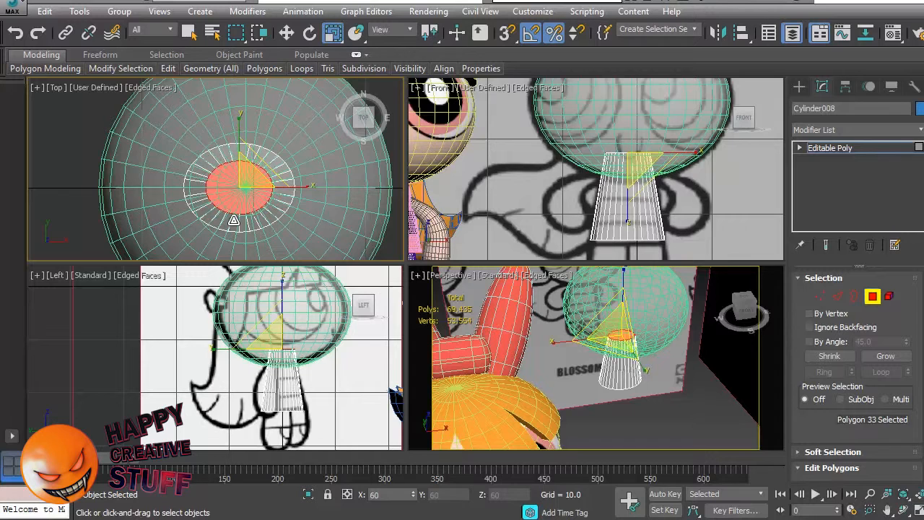
pyautogui.press('w')
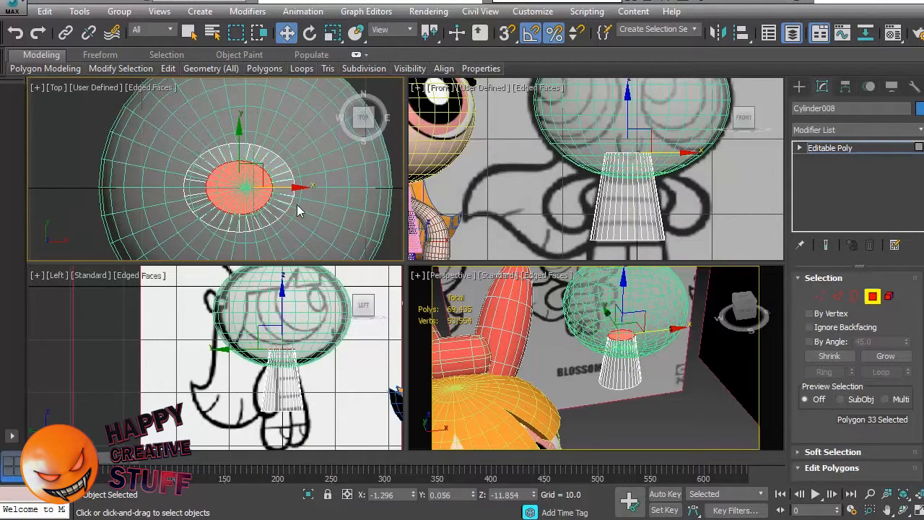
pyautogui.moveTo(285, 191); pyautogui.dragTo(284, 192)
pyautogui.click(708, 221)
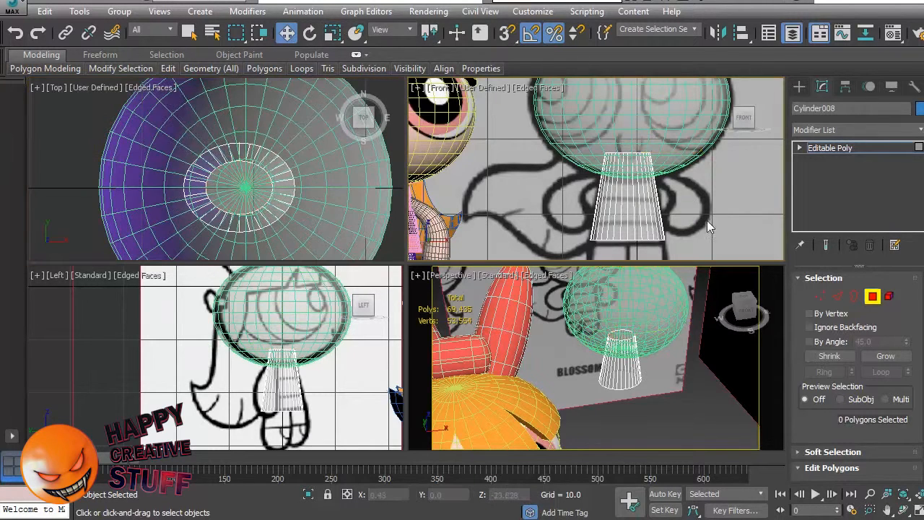
# Step: Select all vertical side edges of the tapered body cylinder and open the Connect Edges settings for them
pyautogui.click(873, 296)
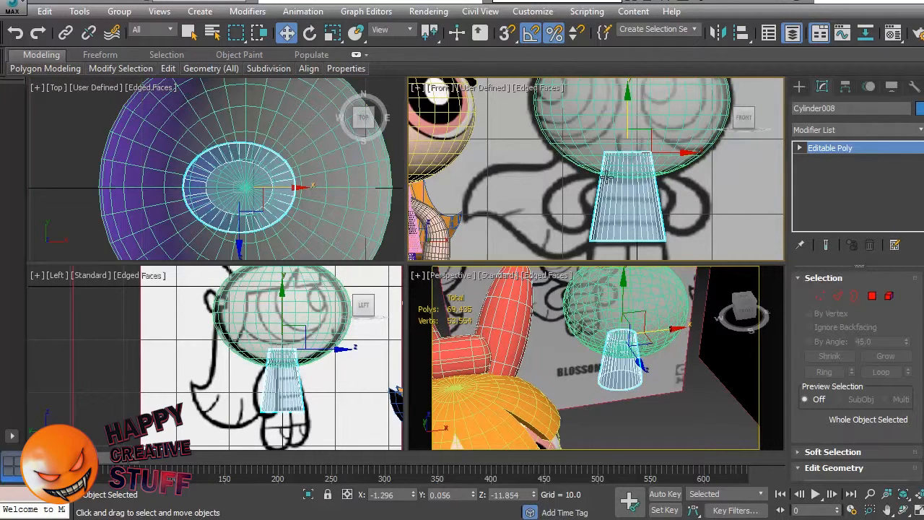
pyautogui.click(839, 297)
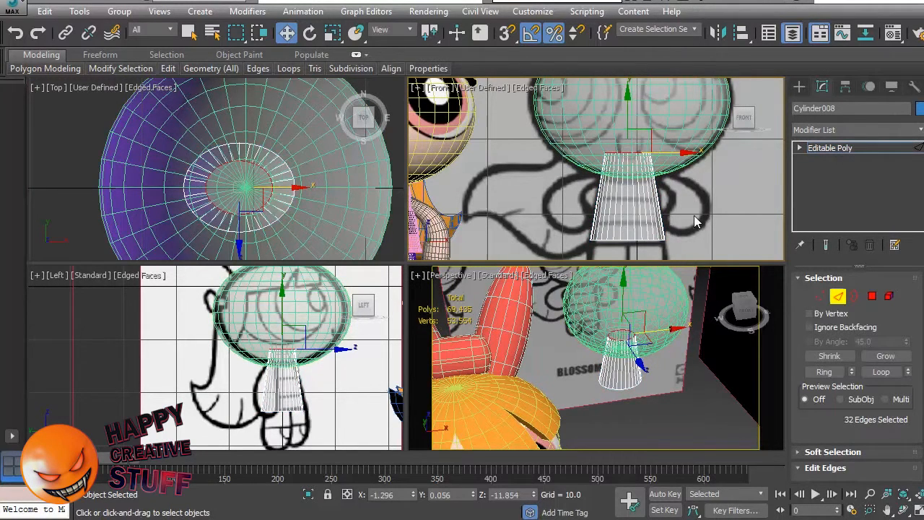
pyautogui.moveTo(589, 200); pyautogui.dragTo(589, 208)
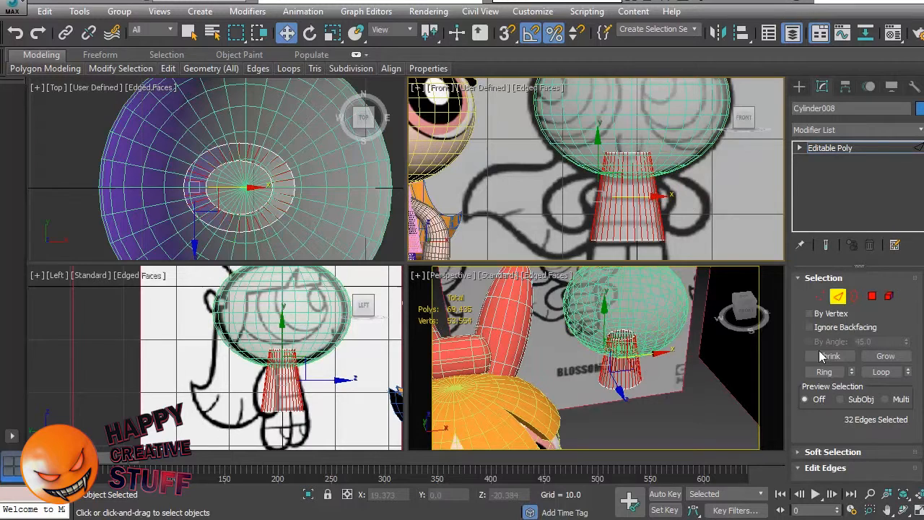
pyautogui.scroll(-5, 919, 414)
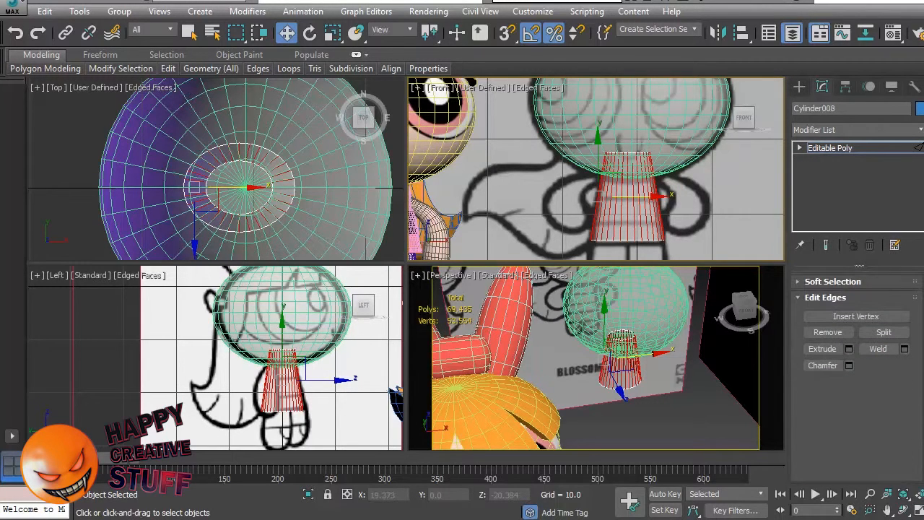
pyautogui.click(905, 356)
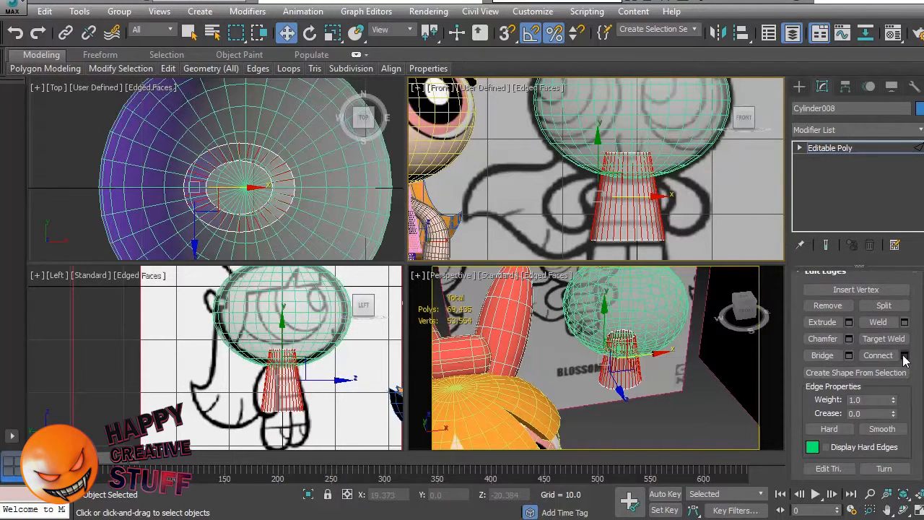
pyautogui.moveTo(627, 151); pyautogui.dragTo(482, 145)
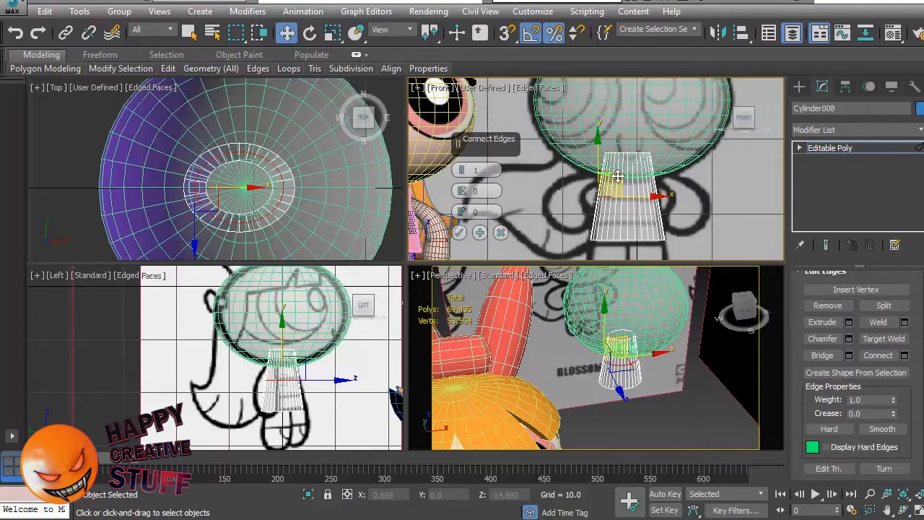
# Step: Set the edge connection around the body cylinder to 7 segments
pyautogui.moveTo(462, 173); pyautogui.dragTo(465, 172)
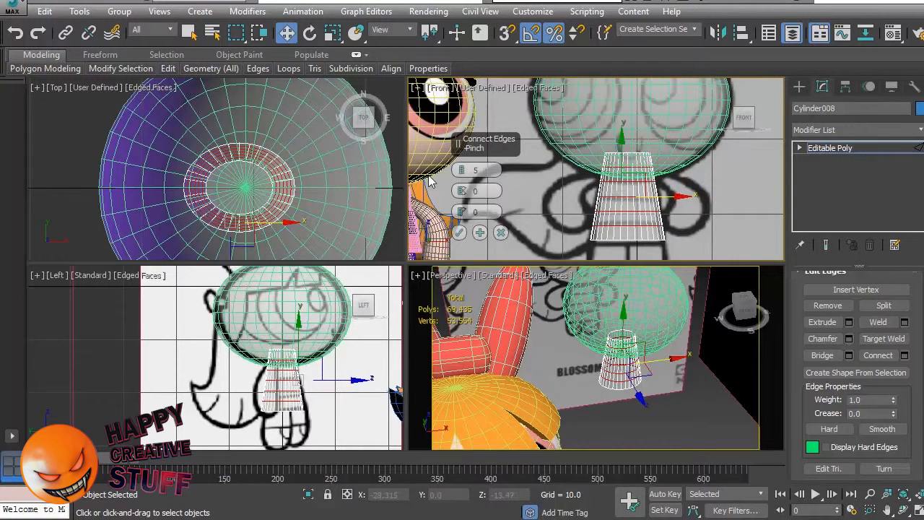
pyautogui.moveTo(460, 169); pyautogui.dragTo(460, 174)
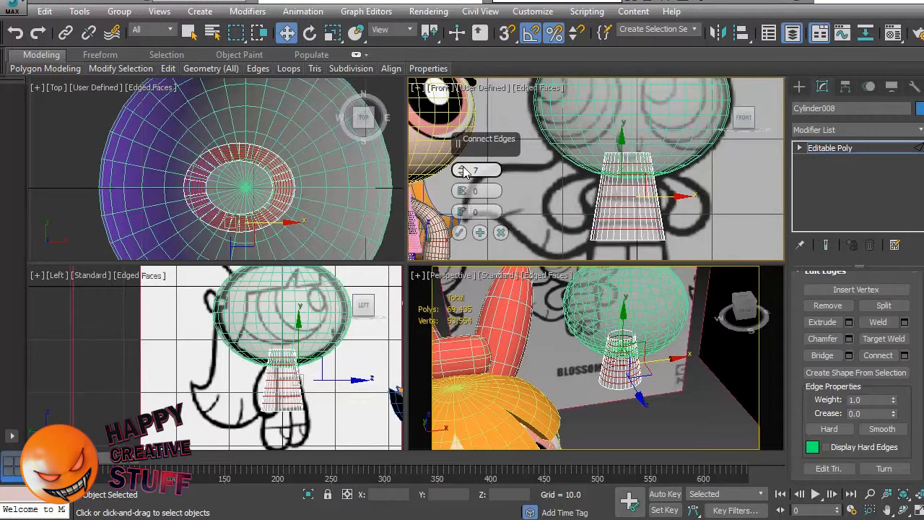
pyautogui.click(463, 169)
pyautogui.click(461, 174)
pyautogui.scroll(5, 626, 215)
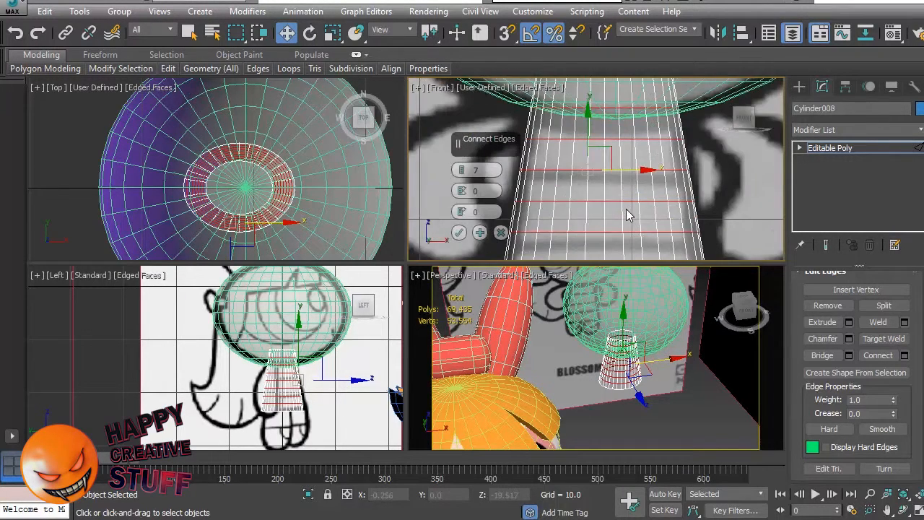
pyautogui.moveTo(630, 242); pyautogui.dragTo(651, 178, button='middle')
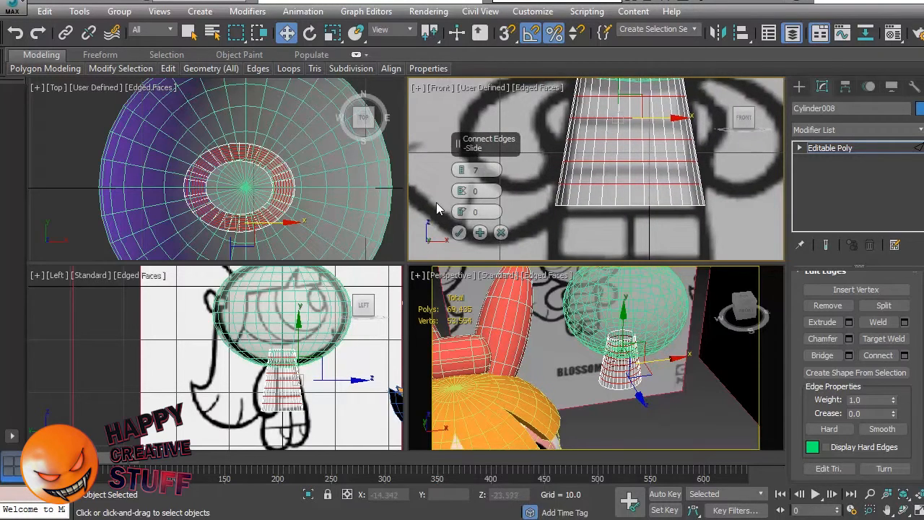
pyautogui.click(463, 174)
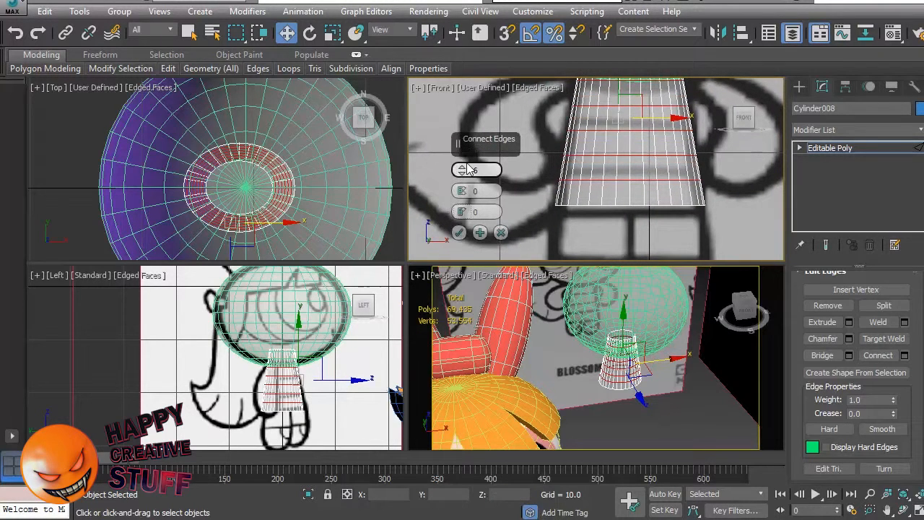
pyautogui.click(462, 168)
# Step: Set the connected edges' pinch to 23 and slide to 15, apply the connection and deselect the edges
pyautogui.moveTo(463, 191); pyautogui.dragTo(471, 115)
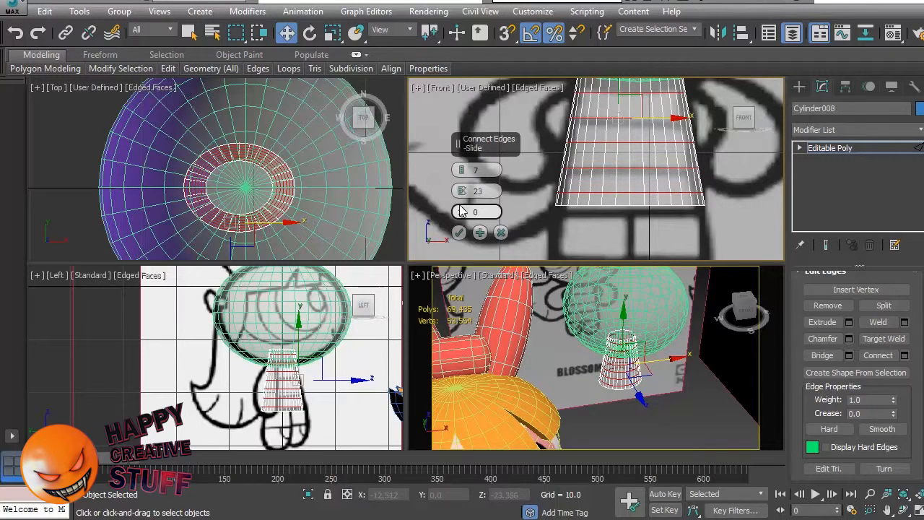
pyautogui.moveTo(462, 215); pyautogui.dragTo(467, 166)
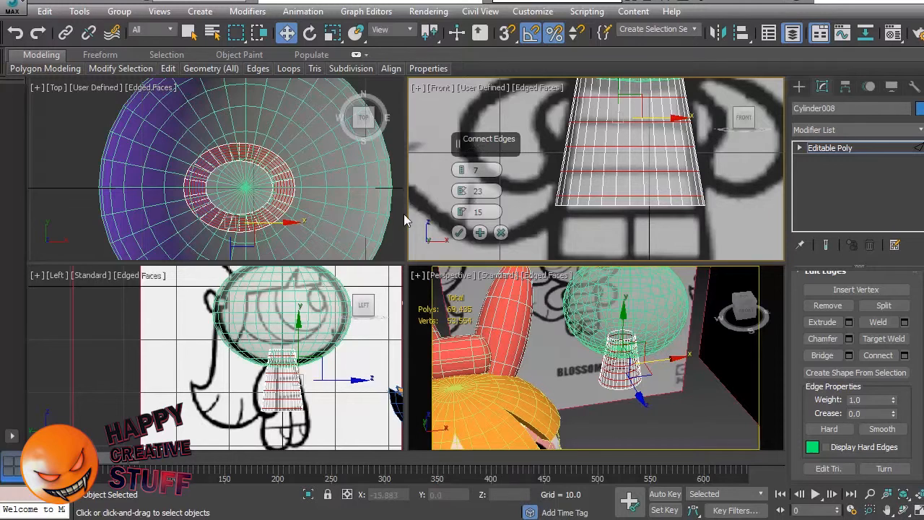
pyautogui.click(458, 232)
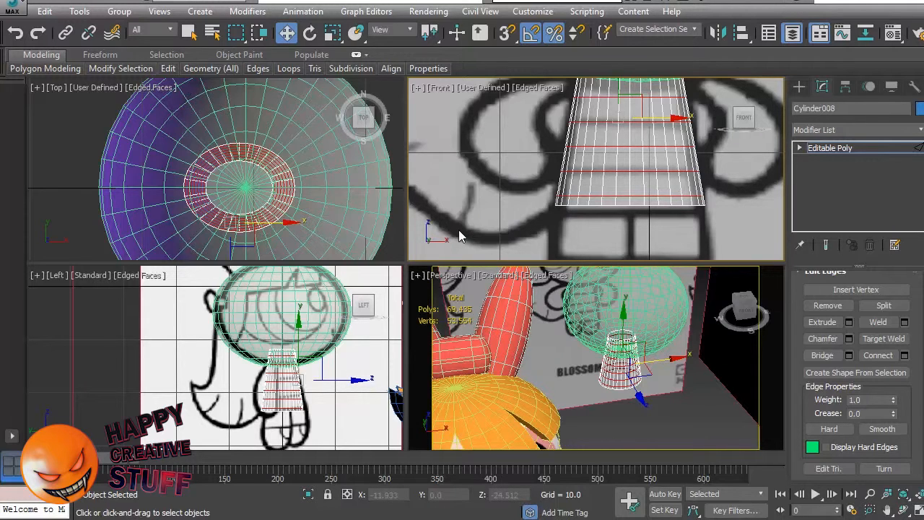
pyautogui.click(726, 215)
# Step: Leave edge editing and select the bottom cap polygon on the underside of the body cylinder
pyautogui.scroll(-5, 728, 217)
pyautogui.scroll(6, 728, 217)
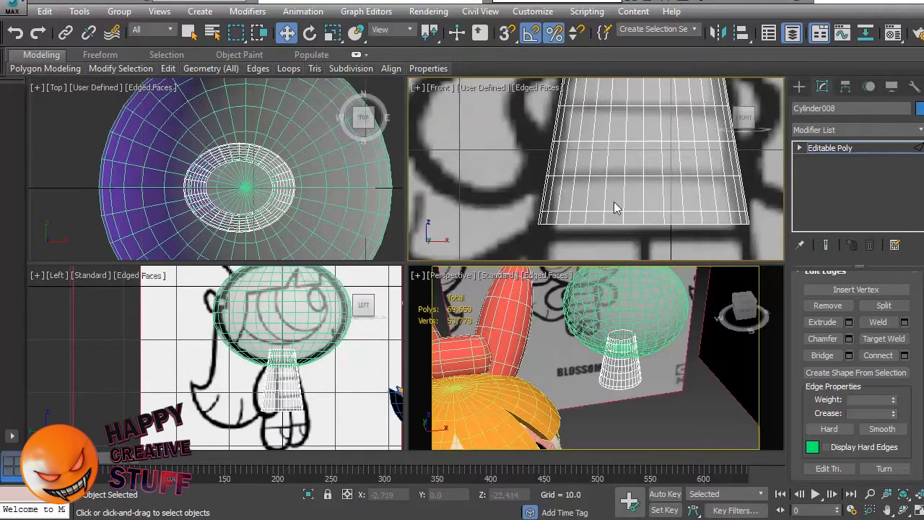
pyautogui.keyDown('alt'); pyautogui.moveTo(670, 403); pyautogui.dragTo(689, 286, button='middle'); pyautogui.keyUp('alt')
pyautogui.click(632, 372)
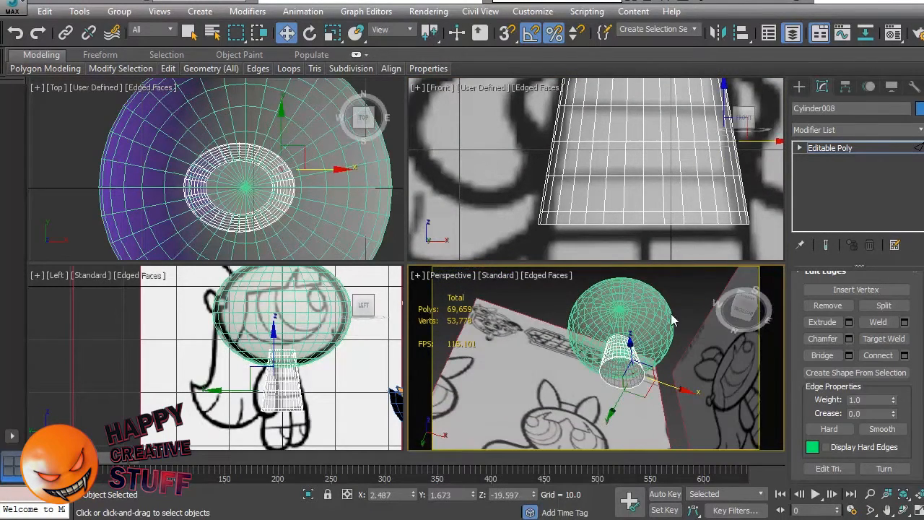
pyautogui.click(827, 148)
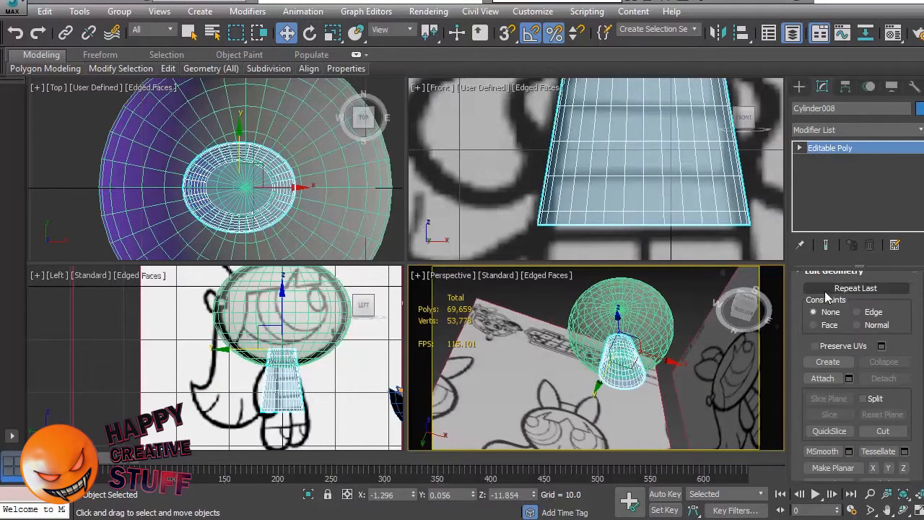
pyautogui.scroll(5, 876, 424)
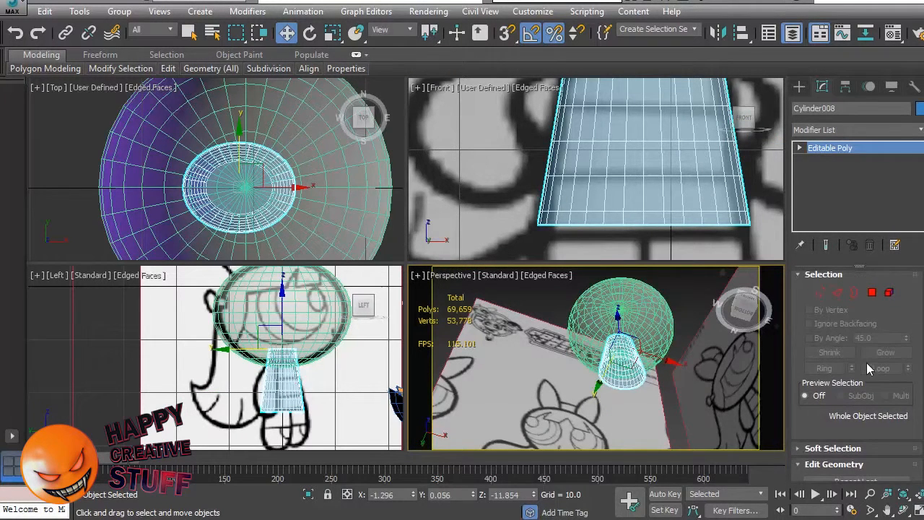
pyautogui.click(873, 293)
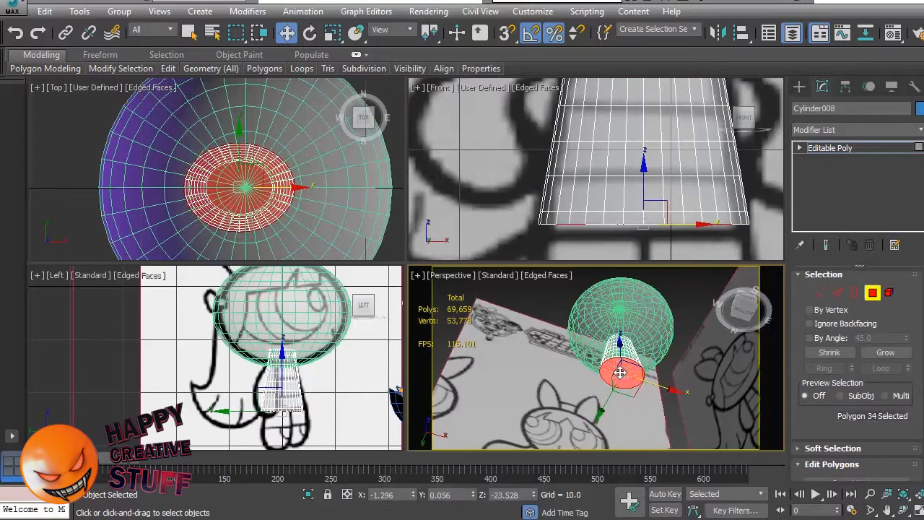
pyautogui.scroll(-5, 913, 401)
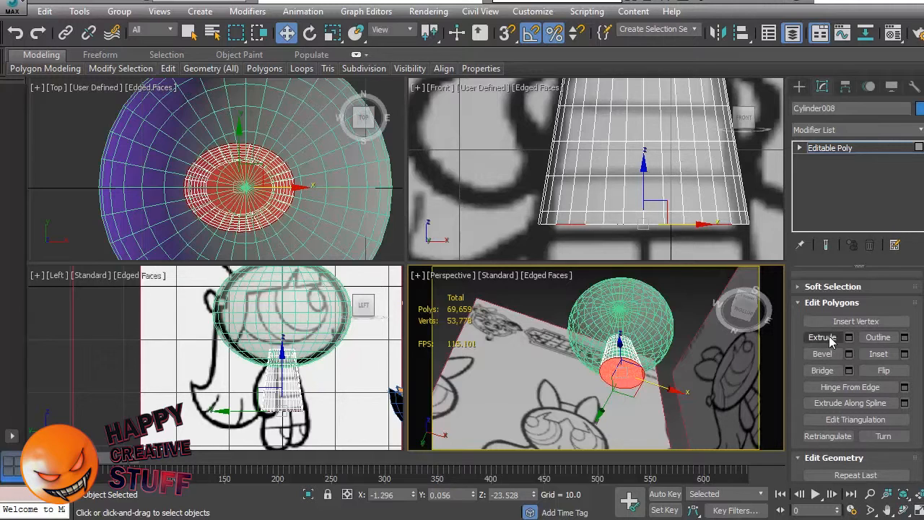
pyautogui.click(905, 354)
pyautogui.scroll(8, 624, 402)
pyautogui.moveTo(629, 317); pyautogui.dragTo(645, 408, button='middle')
pyautogui.hotkey('alt', 'w')
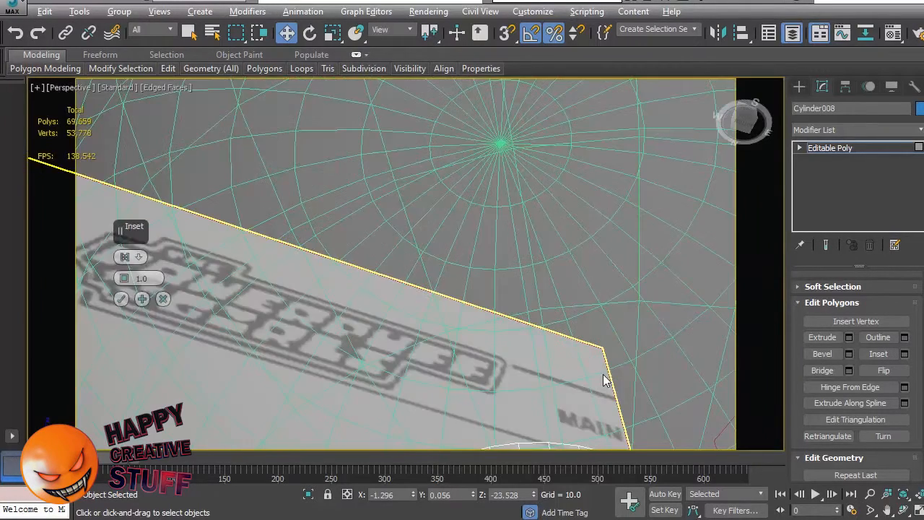
pyautogui.scroll(-8, 603, 379)
pyautogui.moveTo(598, 362); pyautogui.dragTo(558, 218, button='middle')
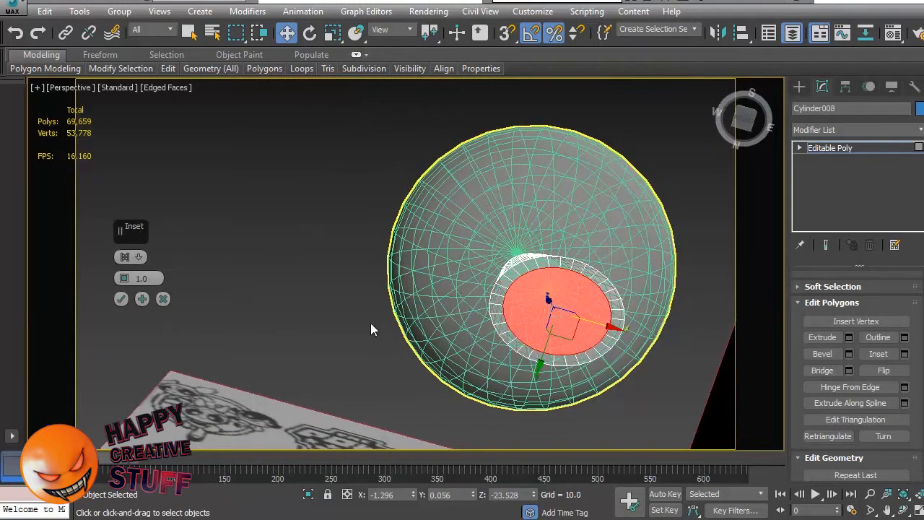
pyautogui.moveTo(132, 226); pyautogui.dragTo(274, 217)
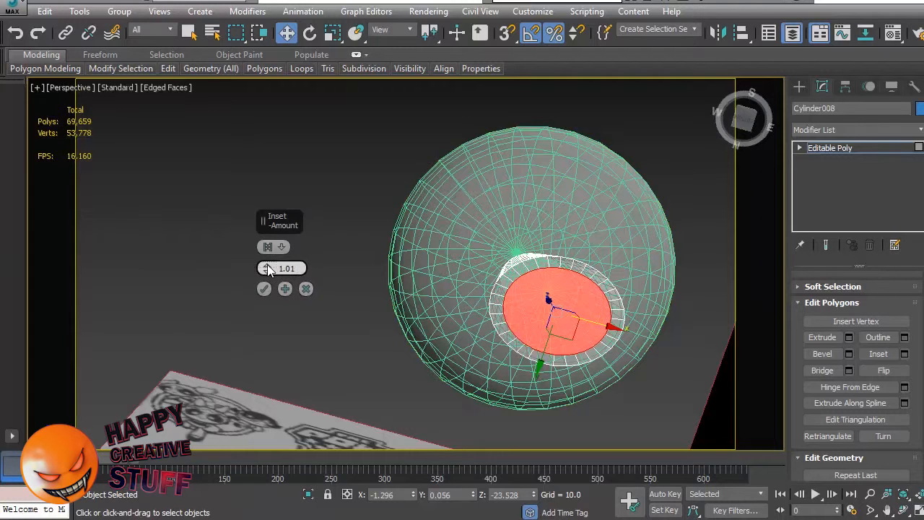
pyautogui.moveTo(268, 268); pyautogui.dragTo(276, 224)
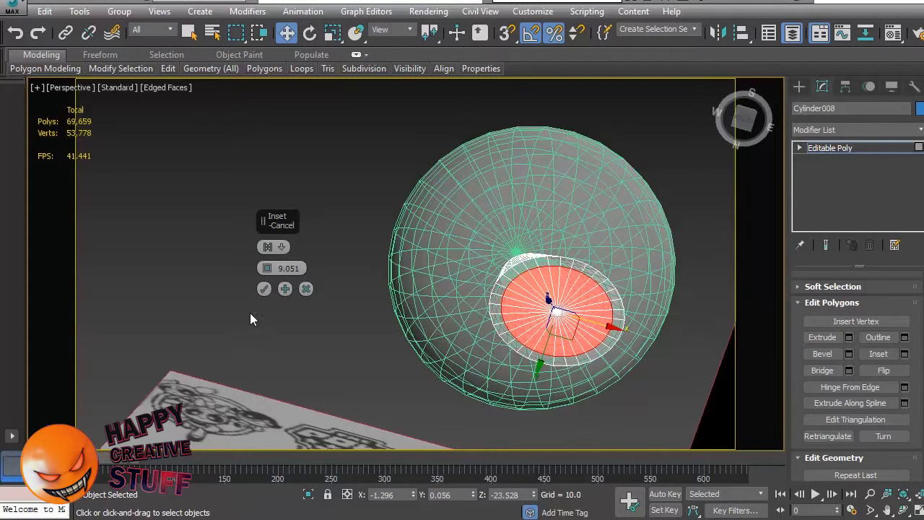
pyautogui.click(306, 288)
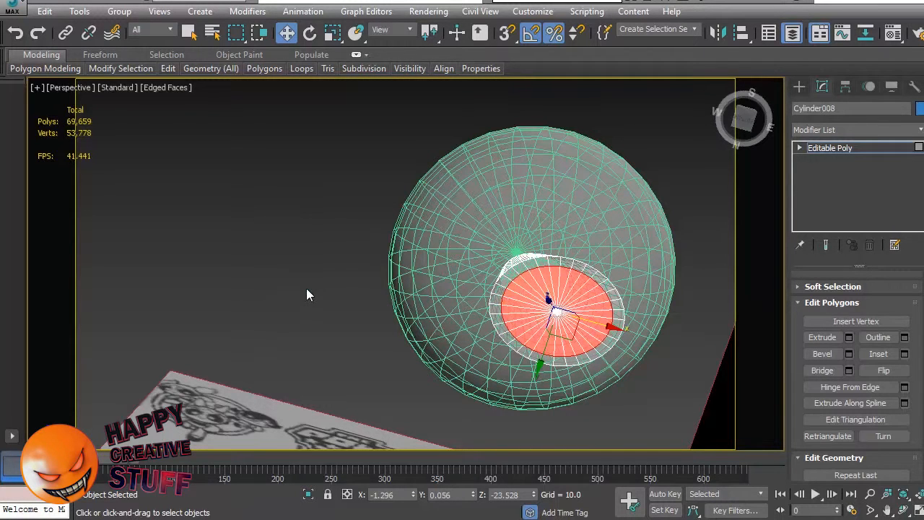
# Step: Try insetting the body cylinder's bottom cap polygon by 9.366
pyautogui.click(905, 353)
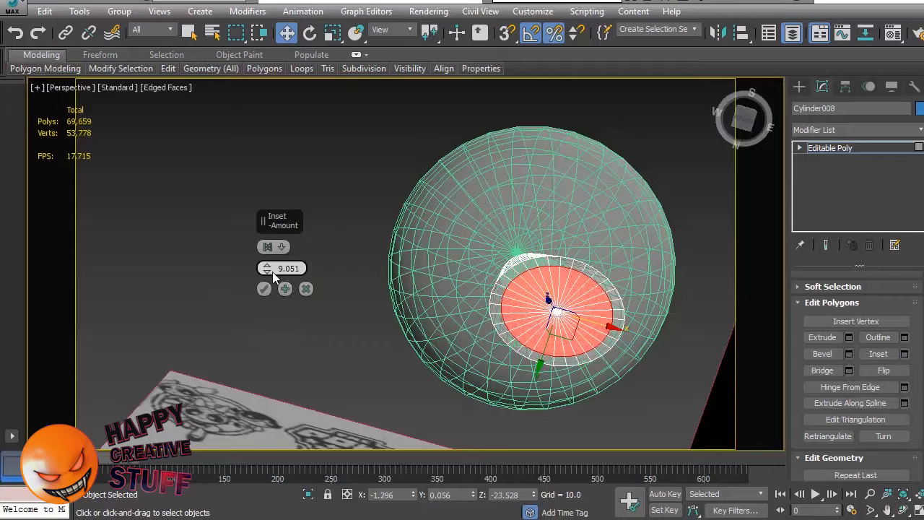
pyautogui.moveTo(268, 269); pyautogui.dragTo(267, 264)
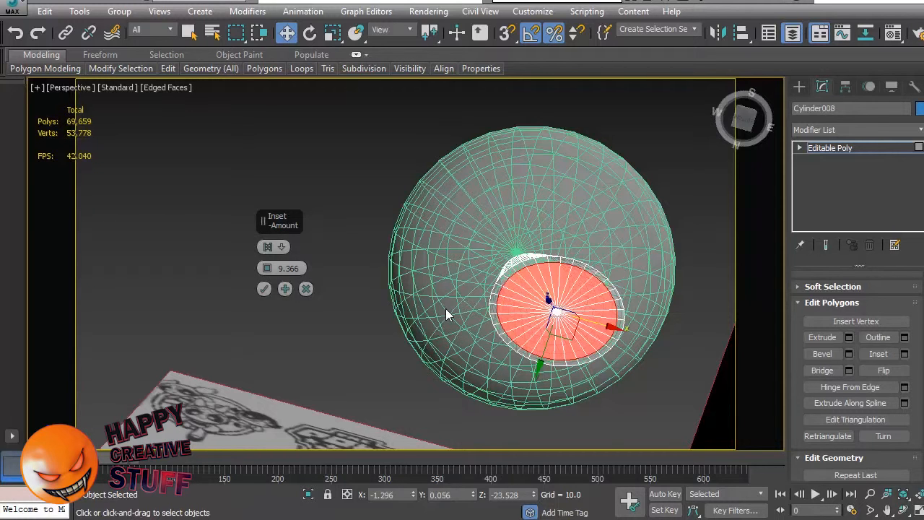
pyautogui.hotkey('alt', 'w')
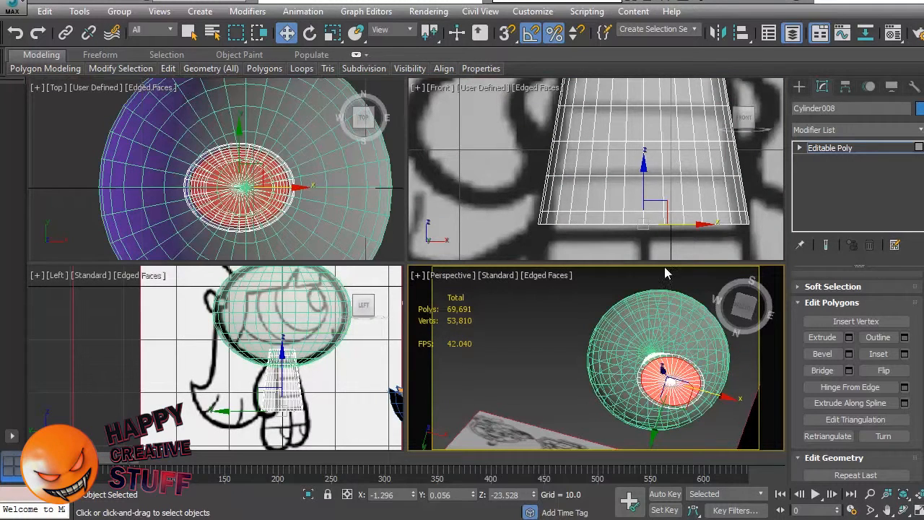
# Step: Try extruding the inset bottom polygon up into the body with a height of -1.921
pyautogui.click(849, 337)
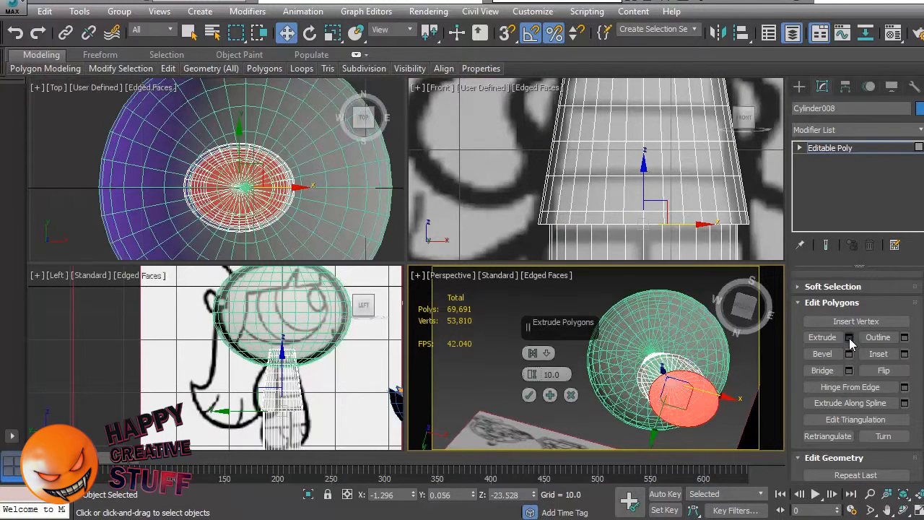
pyautogui.moveTo(612, 232); pyautogui.dragTo(626, 80, button='middle')
pyautogui.scroll(-4, 634, 163)
pyautogui.moveTo(636, 148); pyautogui.dragTo(641, 175, button='middle')
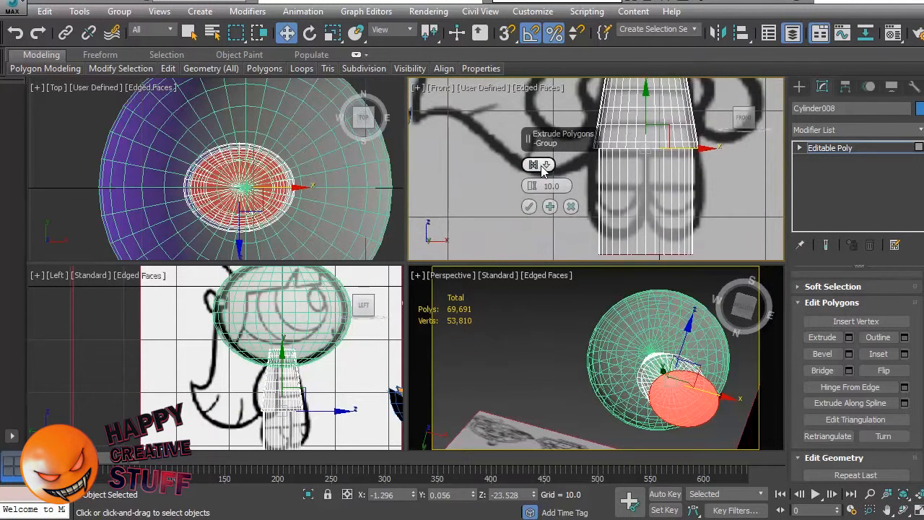
pyautogui.moveTo(539, 187); pyautogui.dragTo(554, 316)
pyautogui.scroll(3, 646, 156)
pyautogui.moveTo(646, 157); pyautogui.dragTo(722, 208, button='middle')
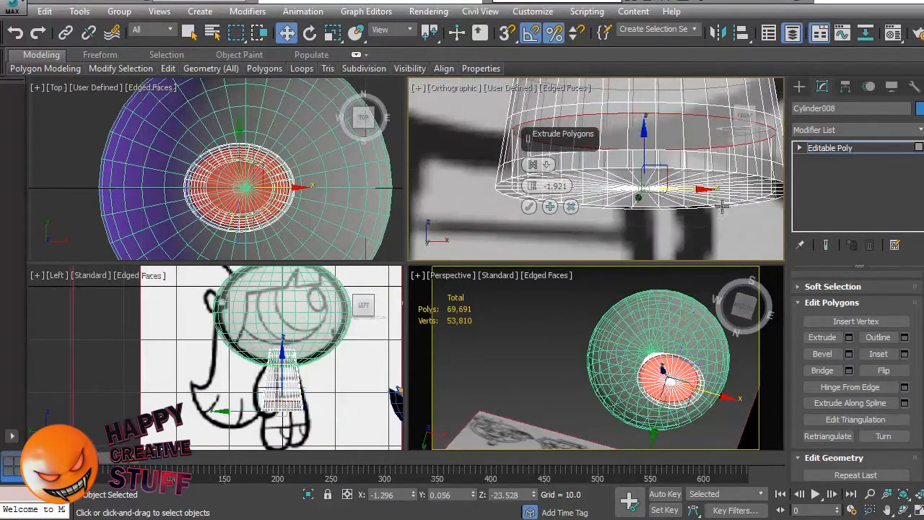
pyautogui.click(529, 208)
# Step: Try scaling the recessed bottom polygon uniformly in the top view
pyautogui.rightClick(244, 211)
pyautogui.press('r')
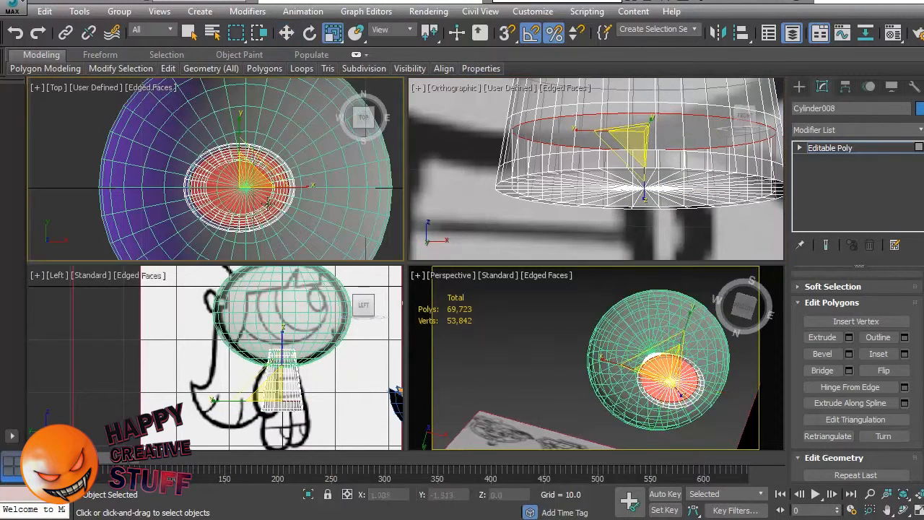
pyautogui.moveTo(252, 182)
pyautogui.mouseDown()
pyautogui.moveTo(246, 189)
pyautogui.moveTo(261, 181)
pyautogui.moveTo(253, 187)
pyautogui.mouseUp()
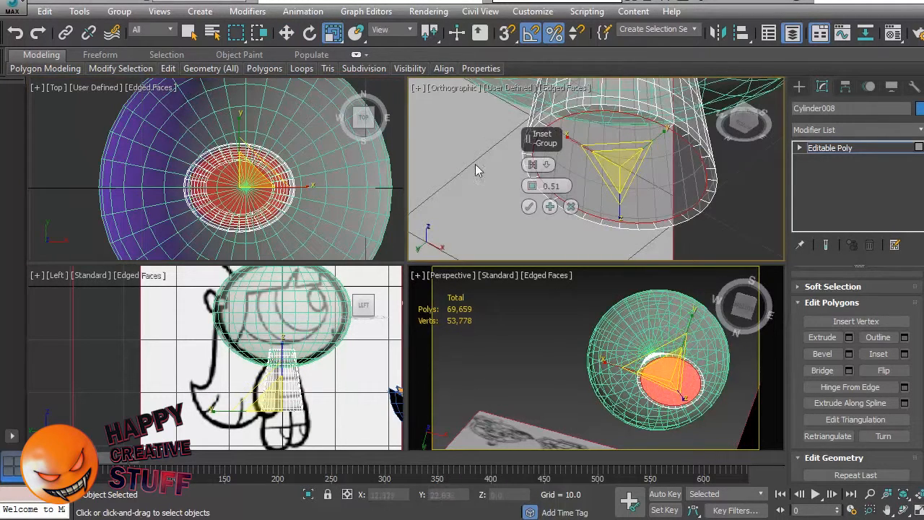
# Step: Inset the body cylinder's bottom cap polygon by 0.51 and extrude it up into the body with a height of -3.795
pyautogui.moveTo(532, 205); pyautogui.dragTo(548, 186)
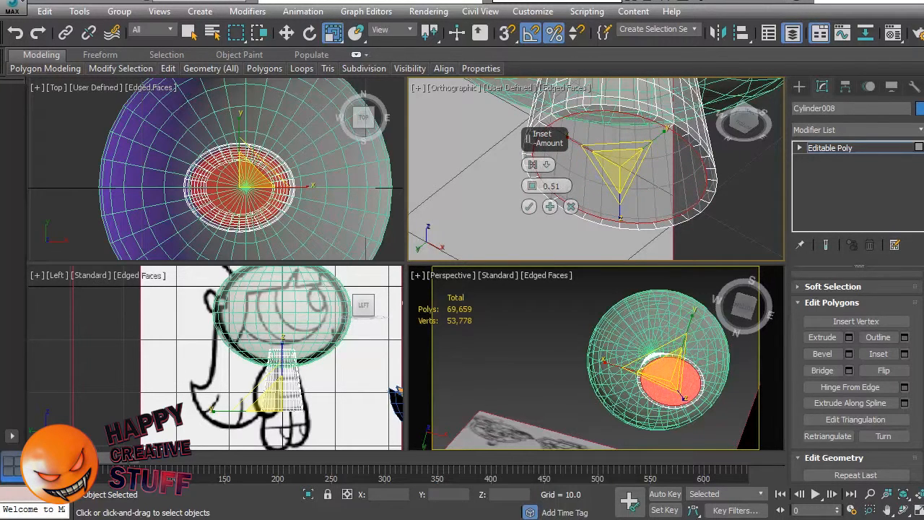
pyautogui.click(530, 206)
pyautogui.hotkey('shift', 'e')
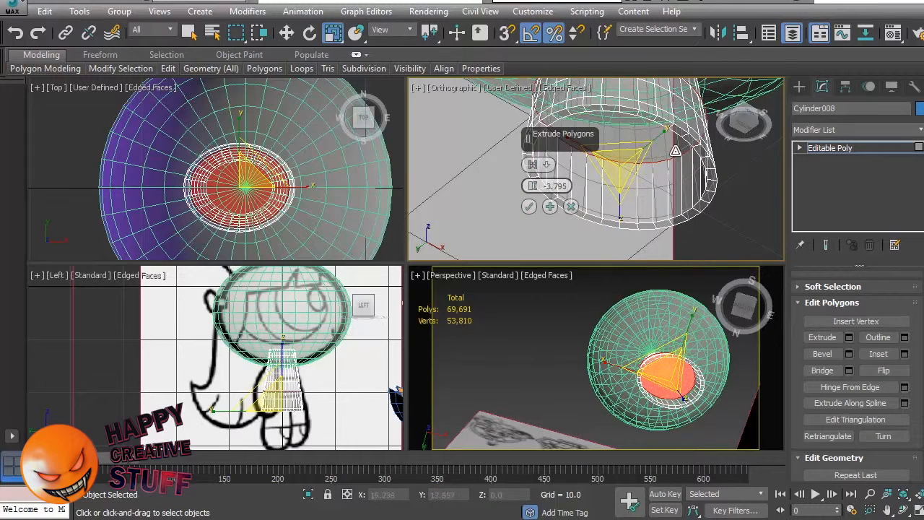
pyautogui.click(530, 207)
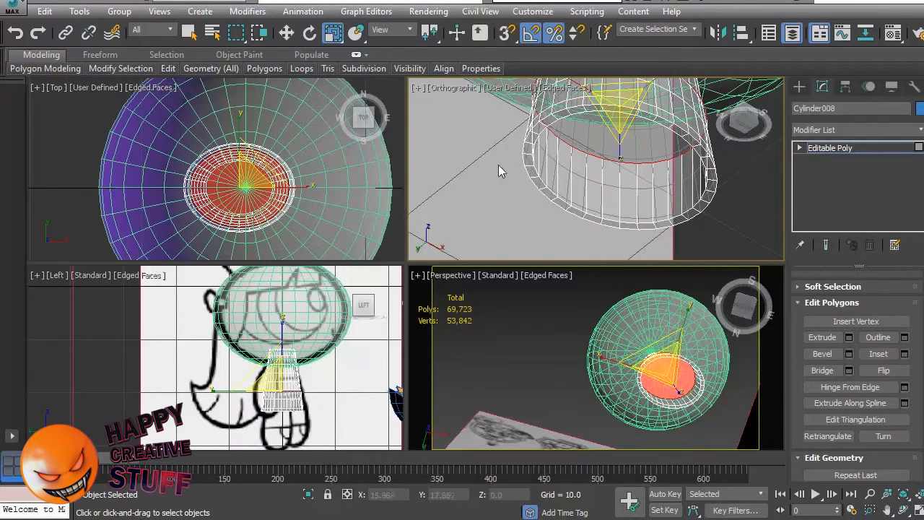
# Step: Scale the recessed bottom polygon to 80 percent in the top view and show the body from the front
pyautogui.click(212, 205)
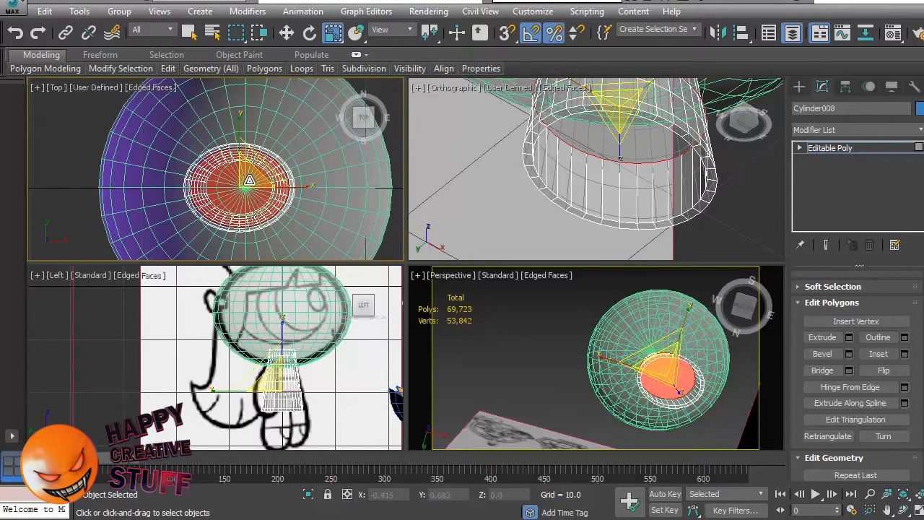
pyautogui.moveTo(239, 197); pyautogui.dragTo(239, 198)
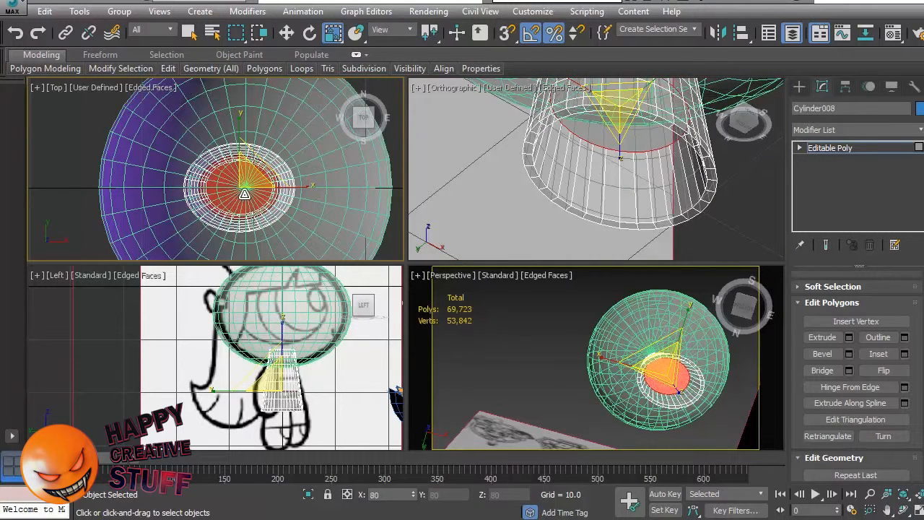
pyautogui.click(462, 133)
pyautogui.press('f')
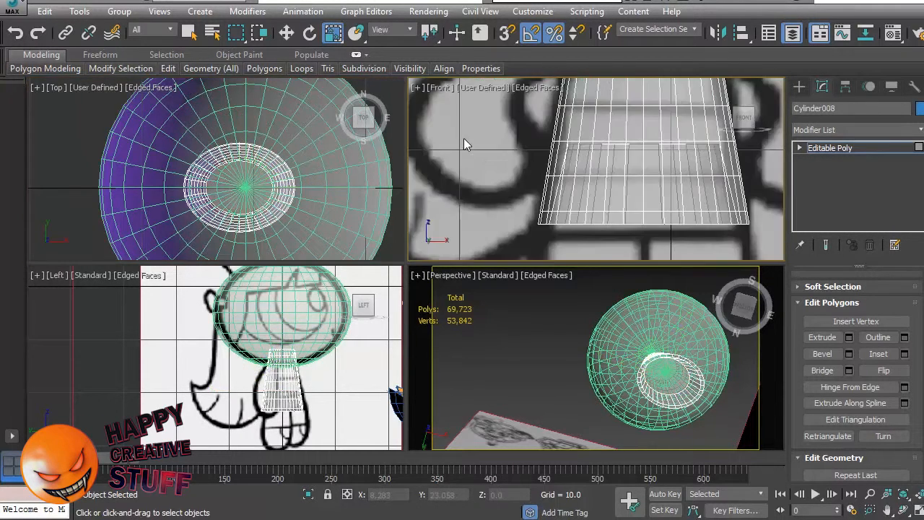
# Step: Reselect the recessed bottom polygon and scale it down further in the top view to taper the recess
pyautogui.click(231, 190)
pyautogui.moveTo(252, 182); pyautogui.dragTo(285, 173)
pyautogui.click(567, 150)
pyautogui.click(663, 372)
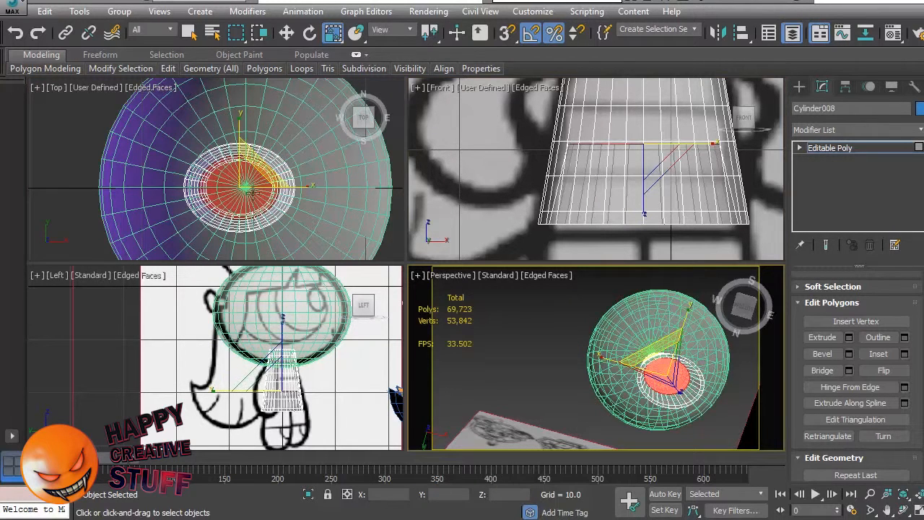
pyautogui.moveTo(247, 186); pyautogui.dragTo(270, 194)
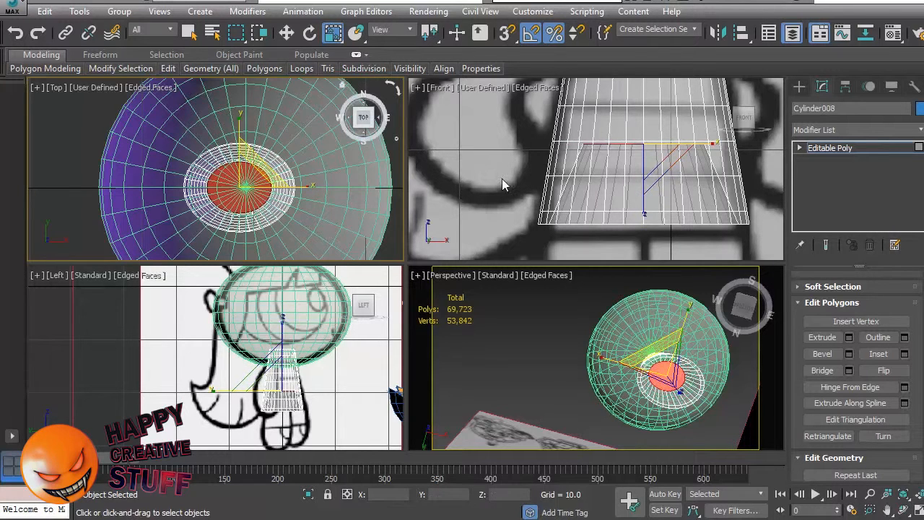
# Step: Select the two rows of polygons circling the middle of the body cylinder
pyautogui.click(511, 298)
pyautogui.scroll(-5, 497, 196)
pyautogui.scroll(5, 497, 196)
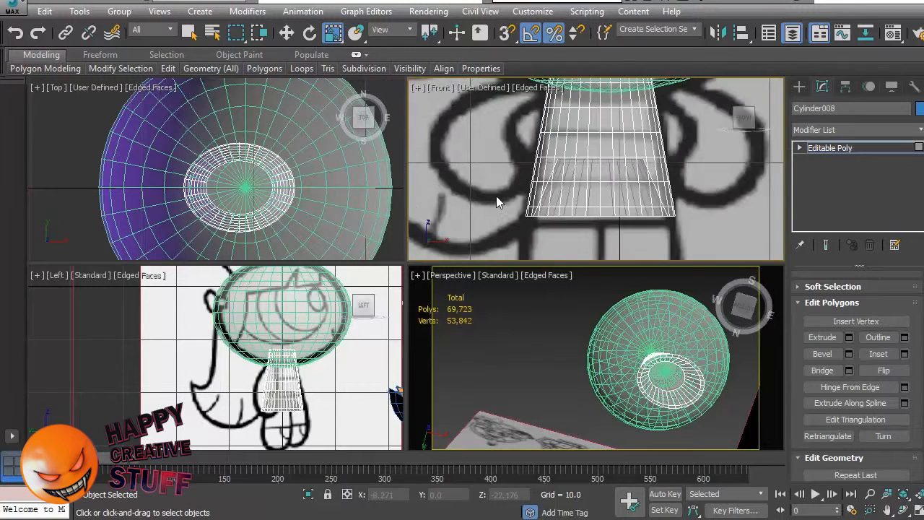
pyautogui.scroll(3, 497, 195)
pyautogui.moveTo(656, 178); pyautogui.dragTo(644, 210, button='middle')
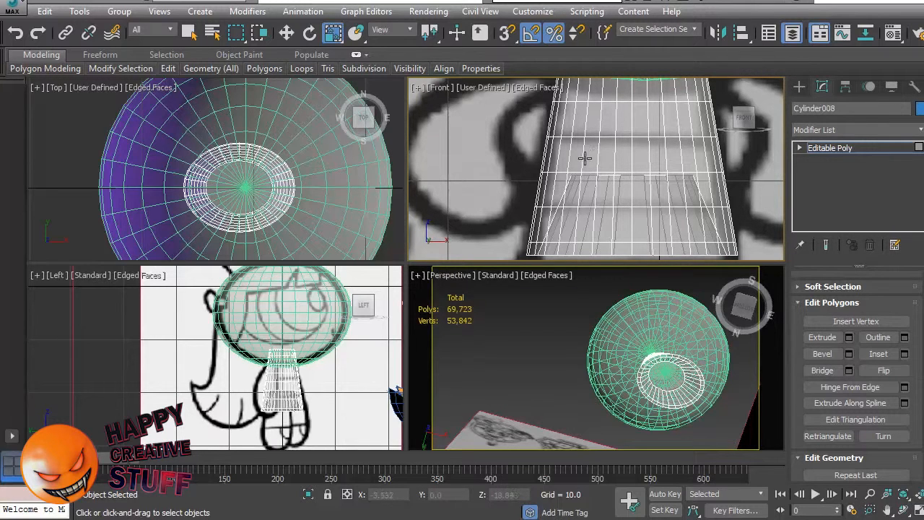
pyautogui.click(634, 165)
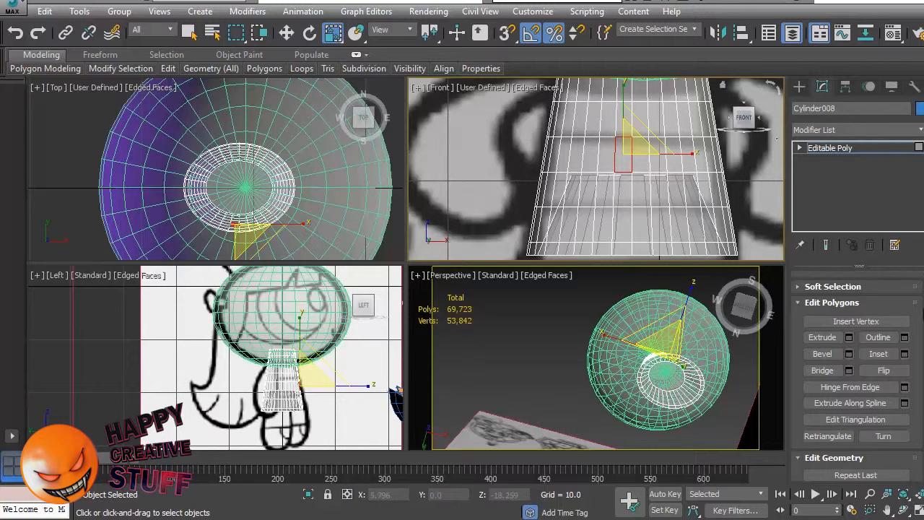
pyautogui.scroll(5, 919, 310)
pyautogui.click(494, 166)
pyautogui.moveTo(731, 160); pyautogui.dragTo(657, 188, button='middle')
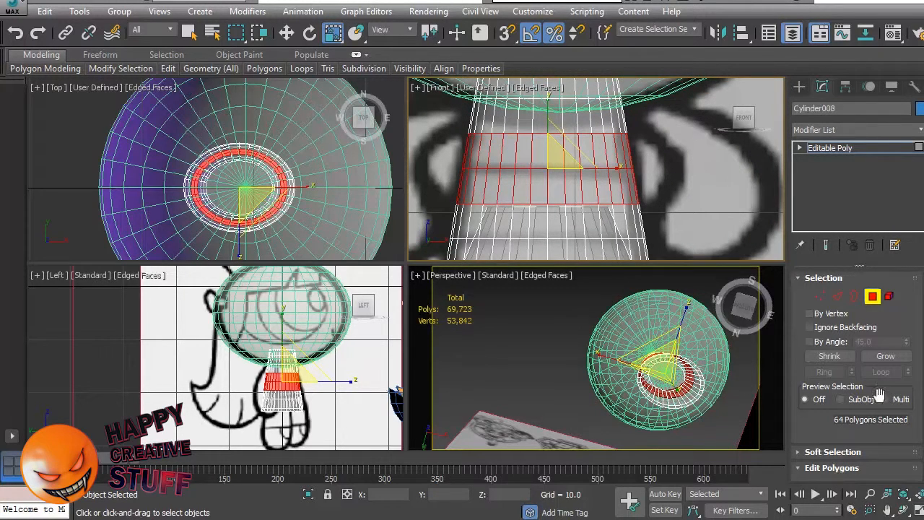
# Step: Try extruding the selected middle rows by -3.795, cancel it, and clear the selection that also caught the recess polygons
pyautogui.scroll(-5, 918, 439)
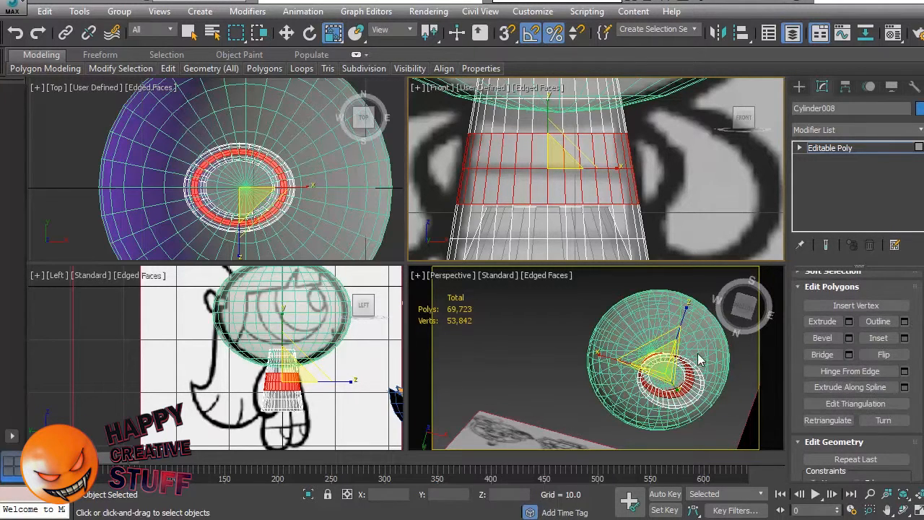
pyautogui.scroll(10, 641, 376)
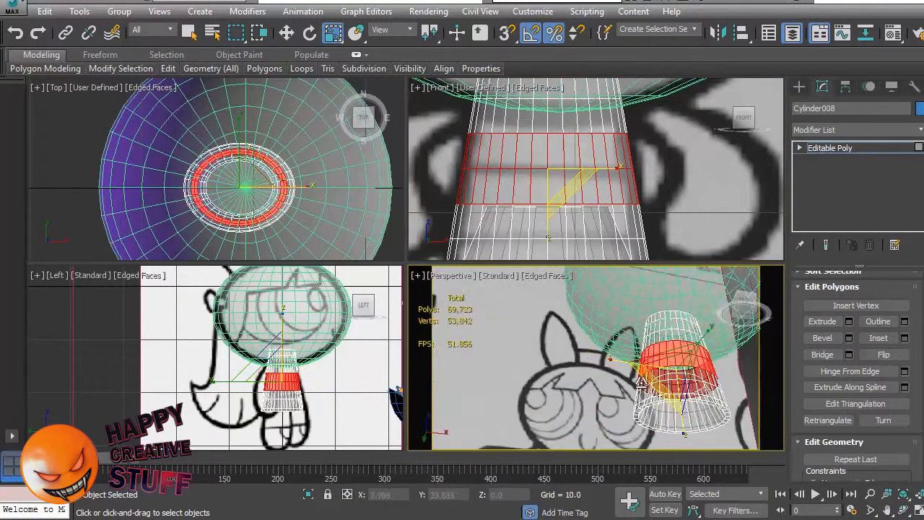
pyautogui.click(850, 322)
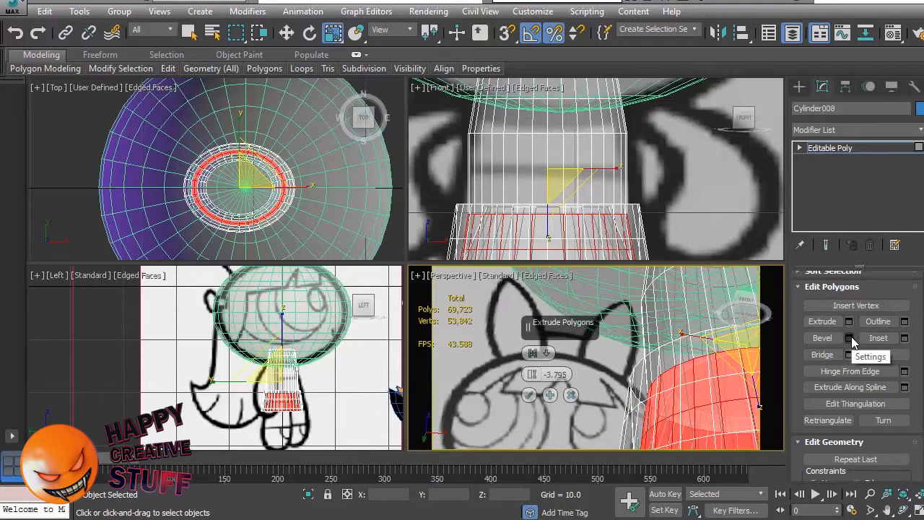
pyautogui.hotkey('ctrl', 'z')
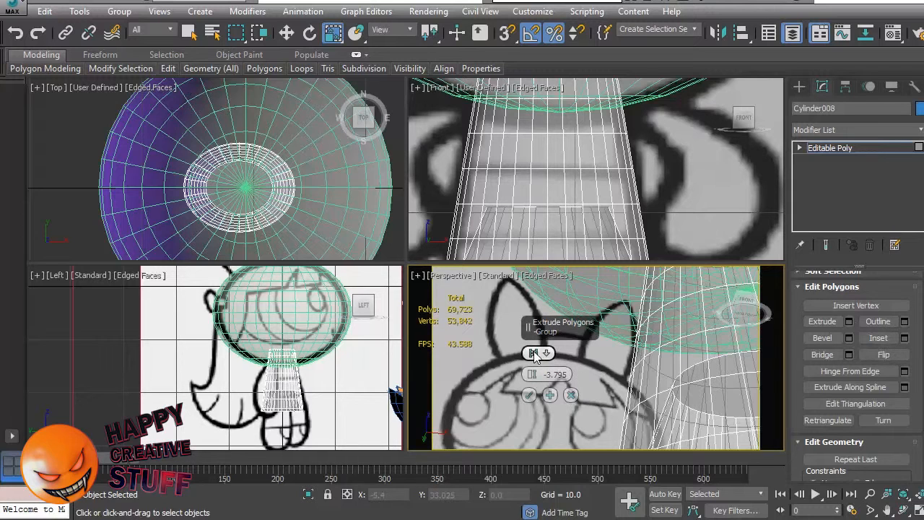
pyautogui.click(650, 198)
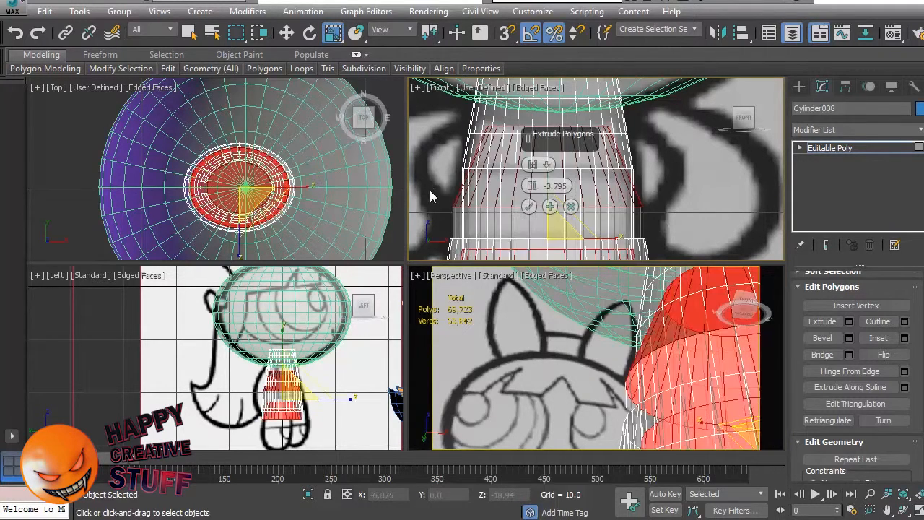
pyautogui.click(571, 207)
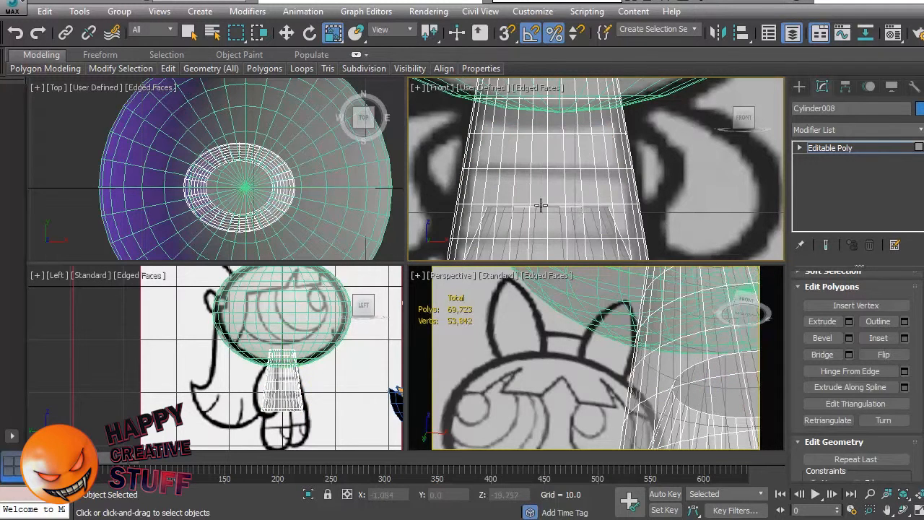
pyautogui.moveTo(434, 196); pyautogui.dragTo(421, 192)
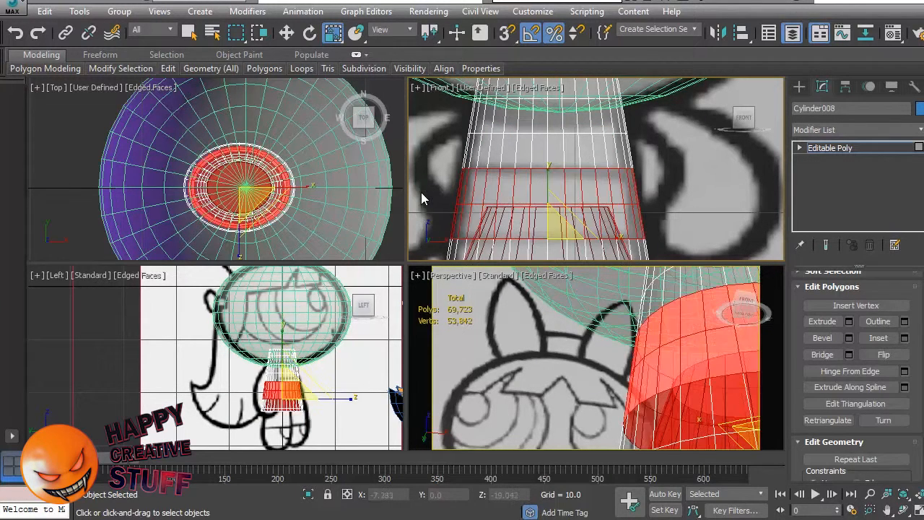
pyautogui.click(697, 231)
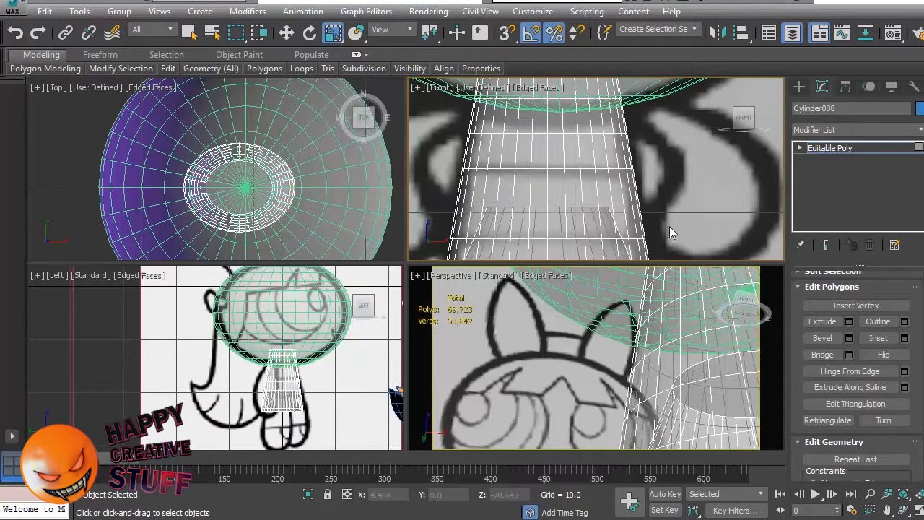
# Step: Select the two middle polygon rows all around the body with Ignore Backfacing enabled, adding the missing rear faces
pyautogui.scroll(-3, 670, 226)
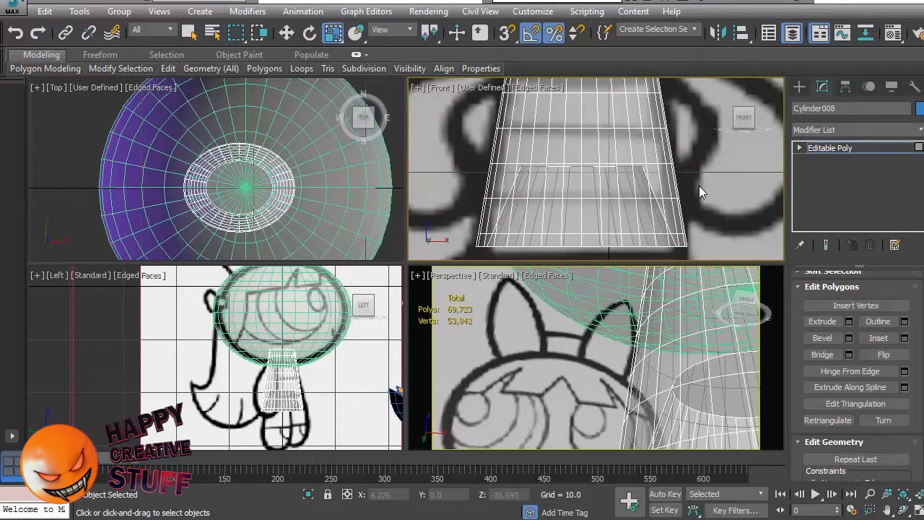
pyautogui.scroll(4, 699, 186)
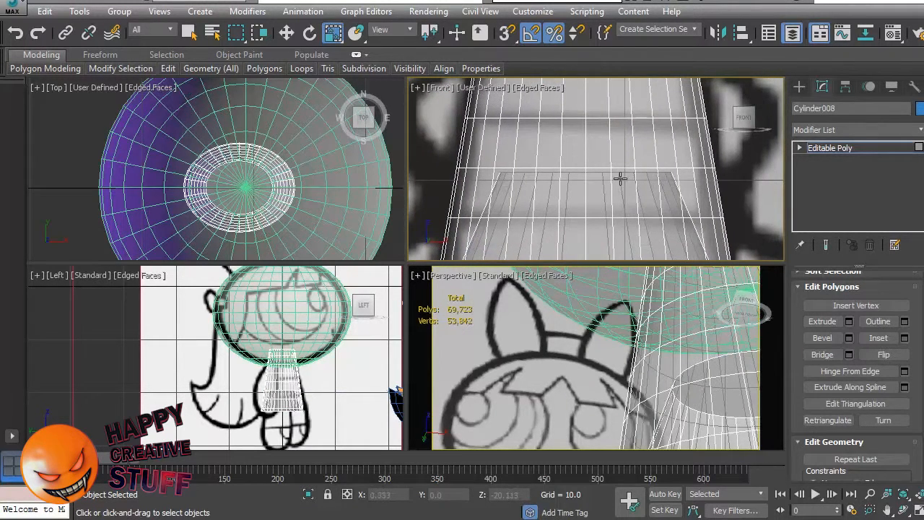
pyautogui.click(592, 145)
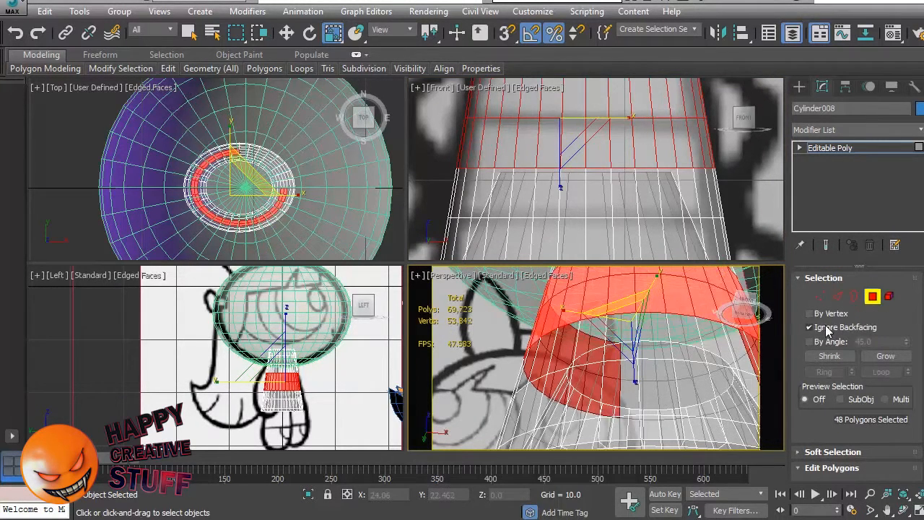
pyautogui.keyDown('alt'); pyautogui.moveTo(600, 385); pyautogui.dragTo(549, 367, button='middle'); pyautogui.keyUp('alt')
pyautogui.scroll(-4, 487, 437)
pyautogui.keyDown('alt'); pyautogui.moveTo(548, 367); pyautogui.dragTo(609, 342, button='middle'); pyautogui.keyUp('alt')
pyautogui.scroll(4, 609, 342)
pyautogui.moveTo(667, 357); pyautogui.dragTo(699, 396, button='middle')
pyautogui.keyDown('alt'); pyautogui.moveTo(699, 397); pyautogui.dragTo(722, 373, button='middle'); pyautogui.keyUp('alt')
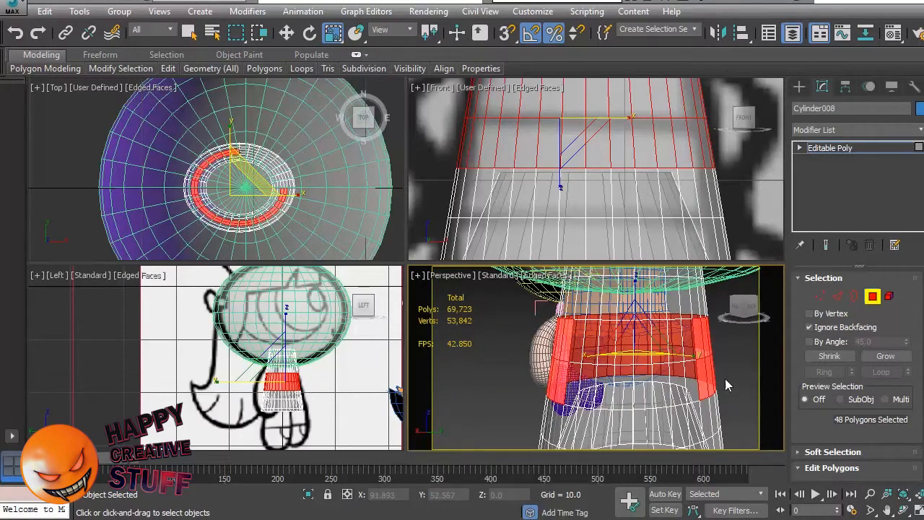
pyautogui.keyDown('ctrl'); pyautogui.moveTo(548, 350); pyautogui.dragTo(547, 352); pyautogui.keyUp('ctrl')
pyautogui.moveTo(581, 423)
pyautogui.keyDown('alt'); pyautogui.mouseDown(button='middle')
pyautogui.moveTo(803, 355)
pyautogui.moveTo(844, 413)
pyautogui.moveTo(651, 412)
pyautogui.moveTo(723, 390)
pyautogui.mouseUp(button='middle'); pyautogui.keyUp('alt')
pyautogui.scroll(-5, 899, 390)
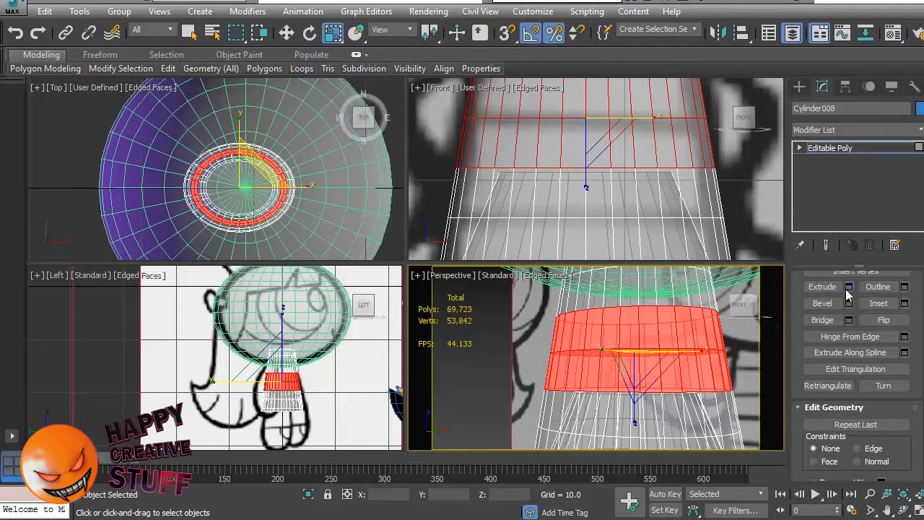
# Step: Start extruding the selected belt polygons with the Local Normal option and try inward heights of -2.207 and -0.301
pyautogui.click(849, 287)
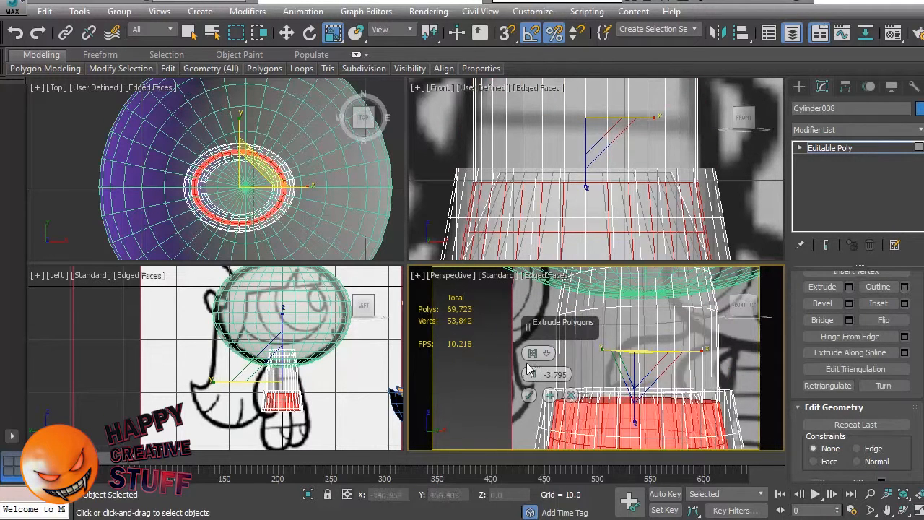
pyautogui.moveTo(532, 374)
pyautogui.mouseDown()
pyautogui.moveTo(530, 426)
pyautogui.moveTo(530, 370)
pyautogui.mouseUp()
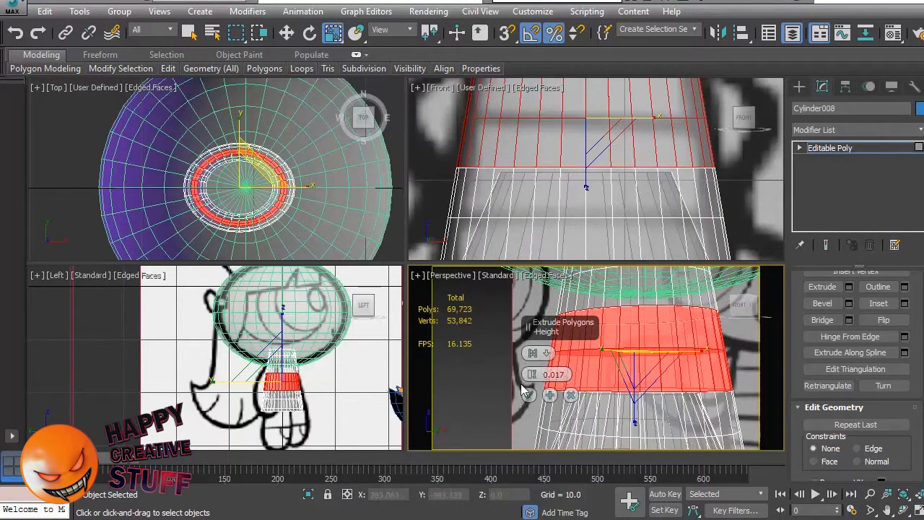
pyautogui.click(532, 353)
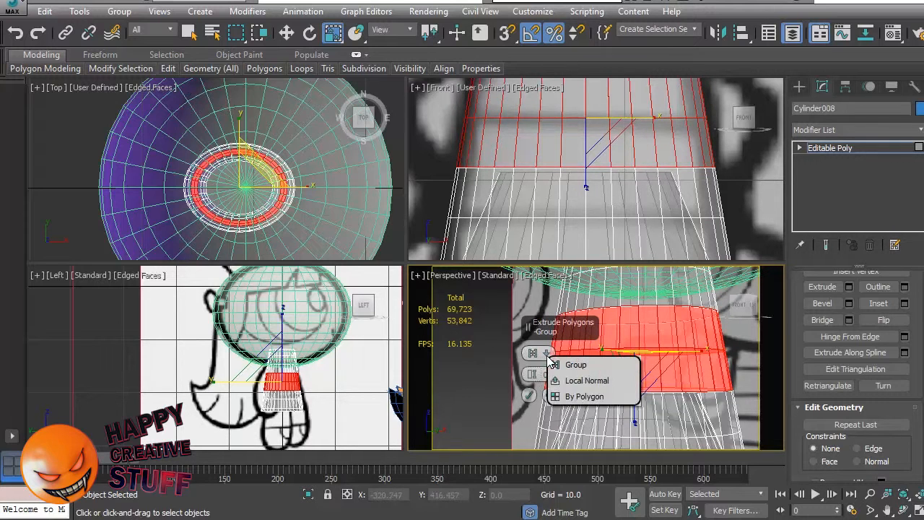
pyautogui.click(576, 387)
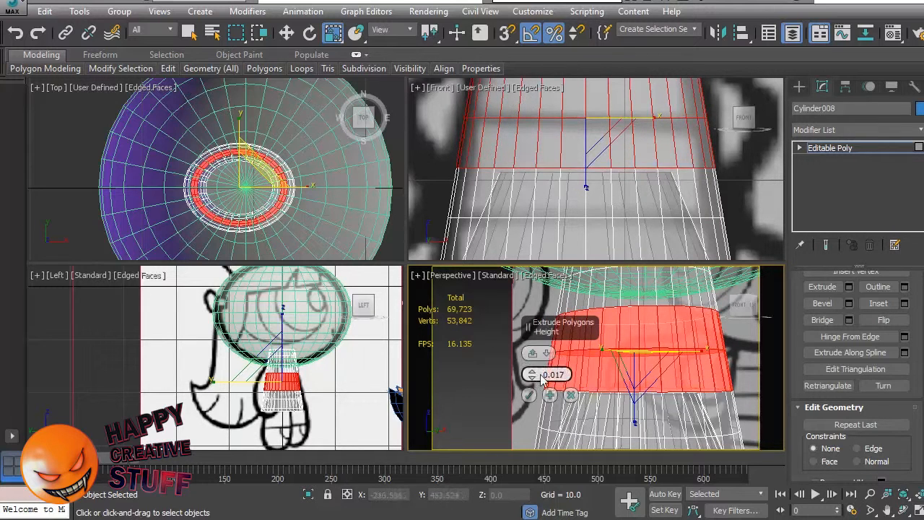
pyautogui.moveTo(533, 374)
pyautogui.mouseDown()
pyautogui.moveTo(532, 364)
pyautogui.moveTo(535, 375)
pyautogui.mouseUp()
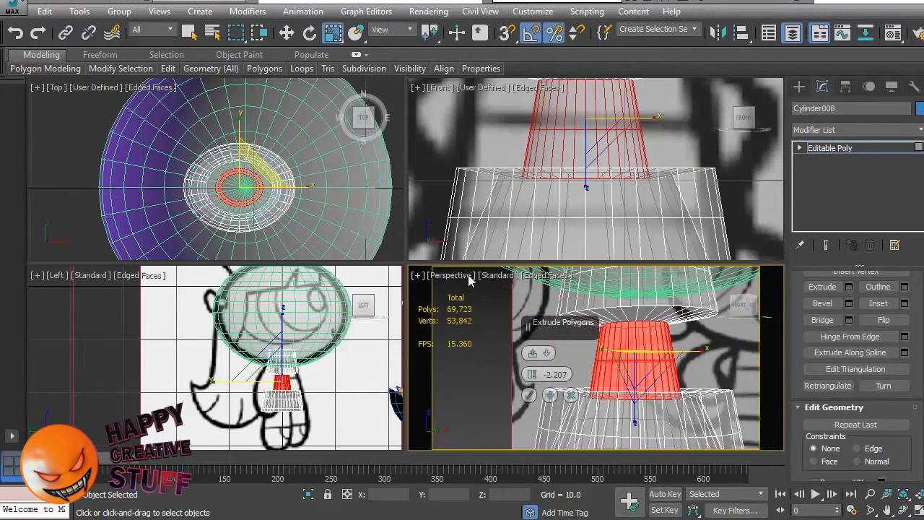
pyautogui.moveTo(531, 376); pyautogui.dragTo(533, 366)
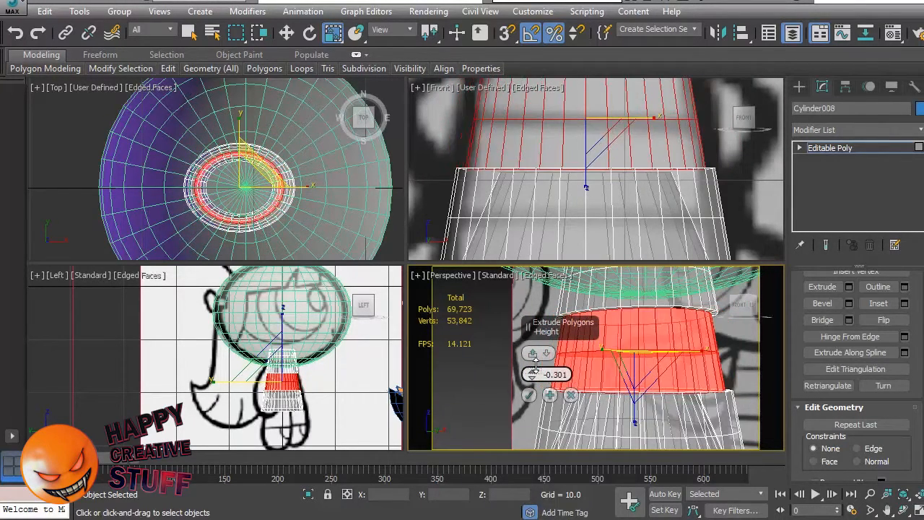
# Step: Try outward belt extrusion heights of 0.1 and 0.2, checking the thickness from several angles
pyautogui.keyDown('alt'); pyautogui.moveTo(708, 407); pyautogui.dragTo(710, 345, button='middle'); pyautogui.keyUp('alt')
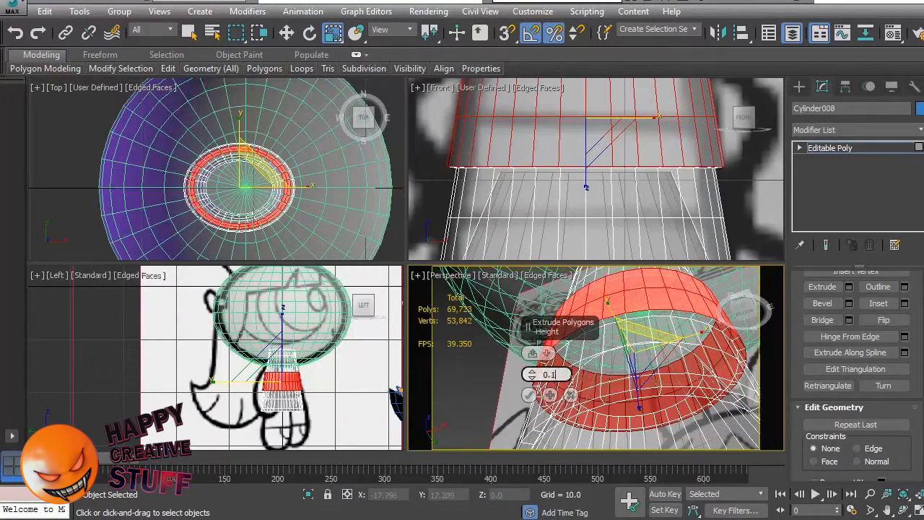
pyautogui.click(532, 398)
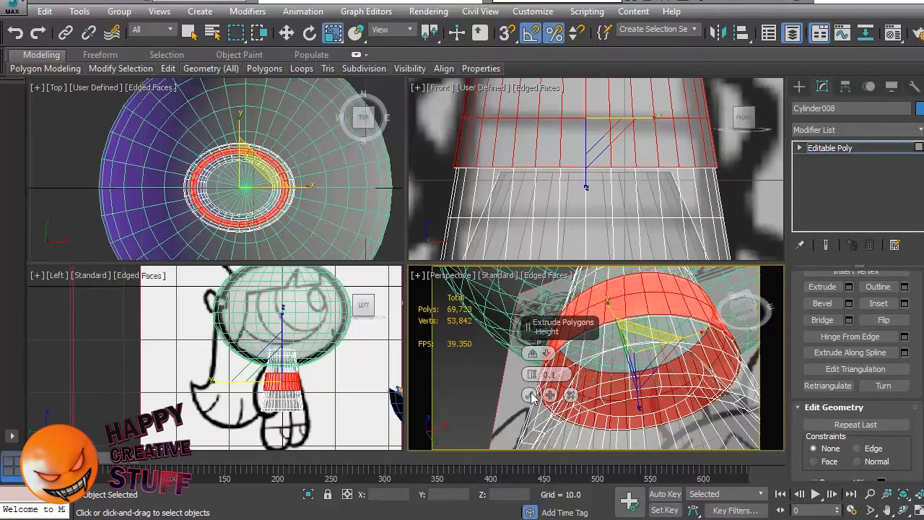
pyautogui.scroll(3, 682, 322)
pyautogui.scroll(-3, 684, 323)
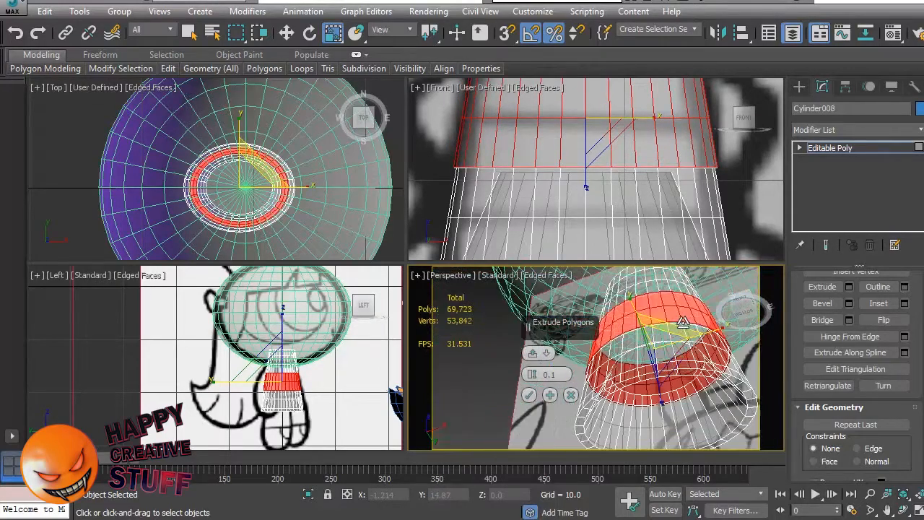
pyautogui.keyDown('alt'); pyautogui.moveTo(706, 332); pyautogui.dragTo(586, 412, button='middle'); pyautogui.keyUp('alt')
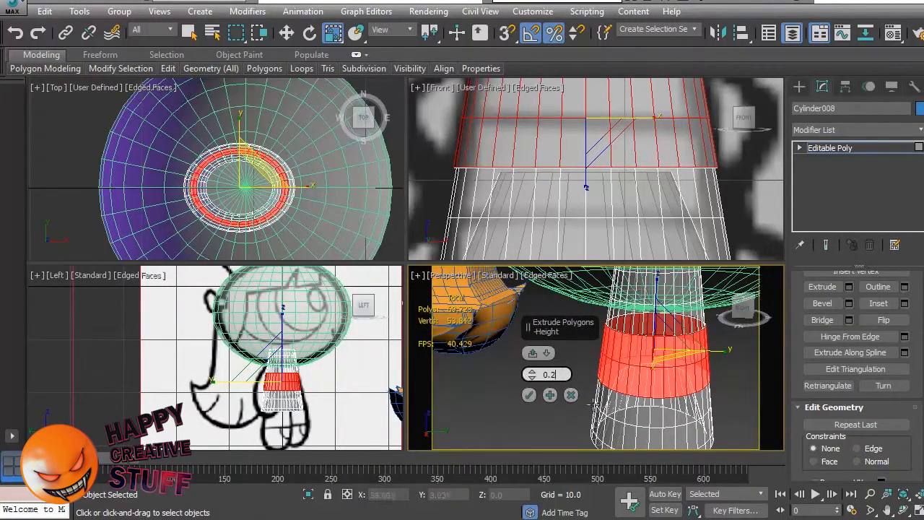
pyautogui.press('Return')
pyautogui.keyDown('alt'); pyautogui.moveTo(714, 390); pyautogui.dragTo(670, 369, button='middle'); pyautogui.keyUp('alt')
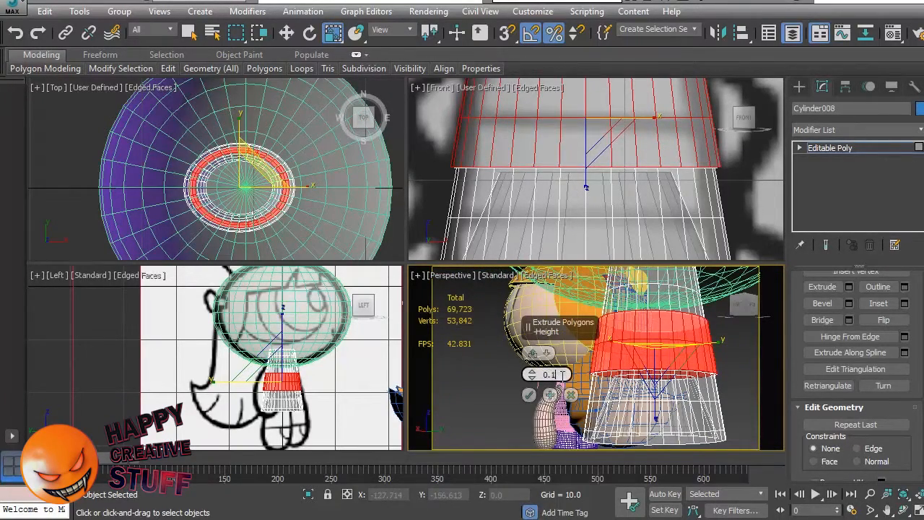
# Step: Extrude the belt polygons outward with a height of 0.15 and clear the selection
pyautogui.press('Return')
pyautogui.keyDown('alt'); pyautogui.moveTo(746, 403); pyautogui.dragTo(549, 332, button='middle'); pyautogui.keyUp('alt')
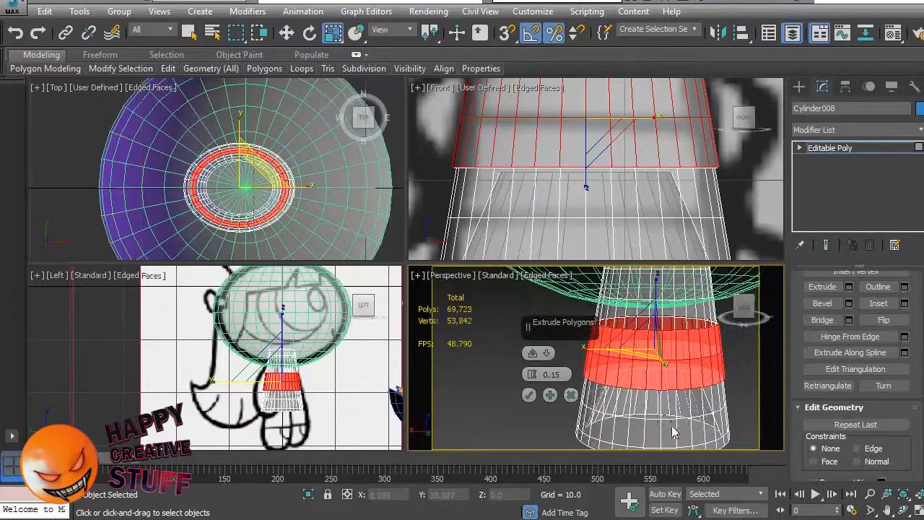
pyautogui.click(531, 395)
pyautogui.click(537, 372)
# Step: Compare the belted body with the whole character reference drawing in the front view
pyautogui.scroll(-4, 532, 390)
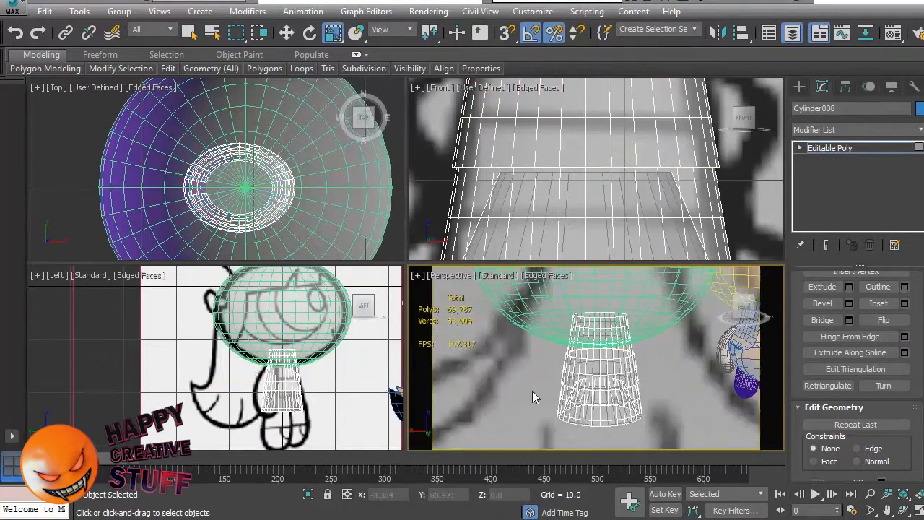
pyautogui.scroll(1, 533, 391)
pyautogui.click(434, 167)
pyautogui.scroll(-6, 434, 167)
pyautogui.scroll(-2, 569, 203)
pyautogui.moveTo(449, 186); pyautogui.dragTo(569, 180, button='middle')
pyautogui.scroll(2, 572, 204)
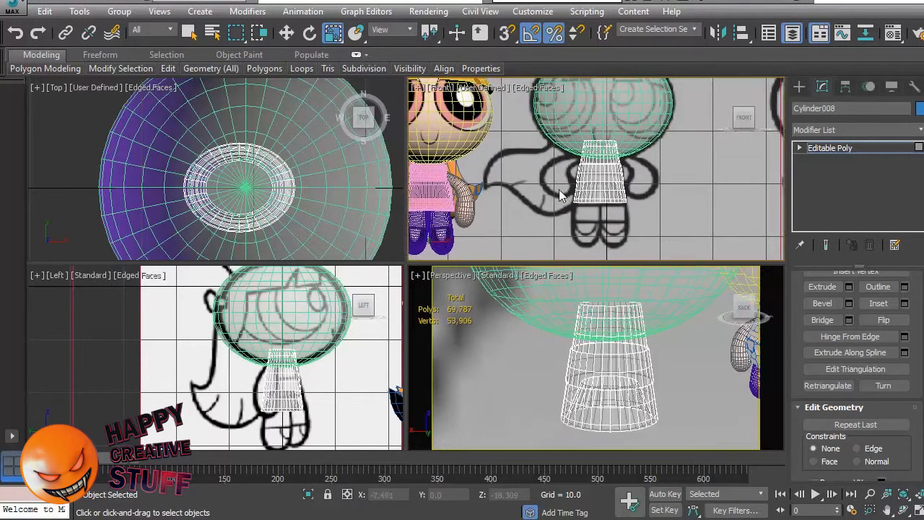